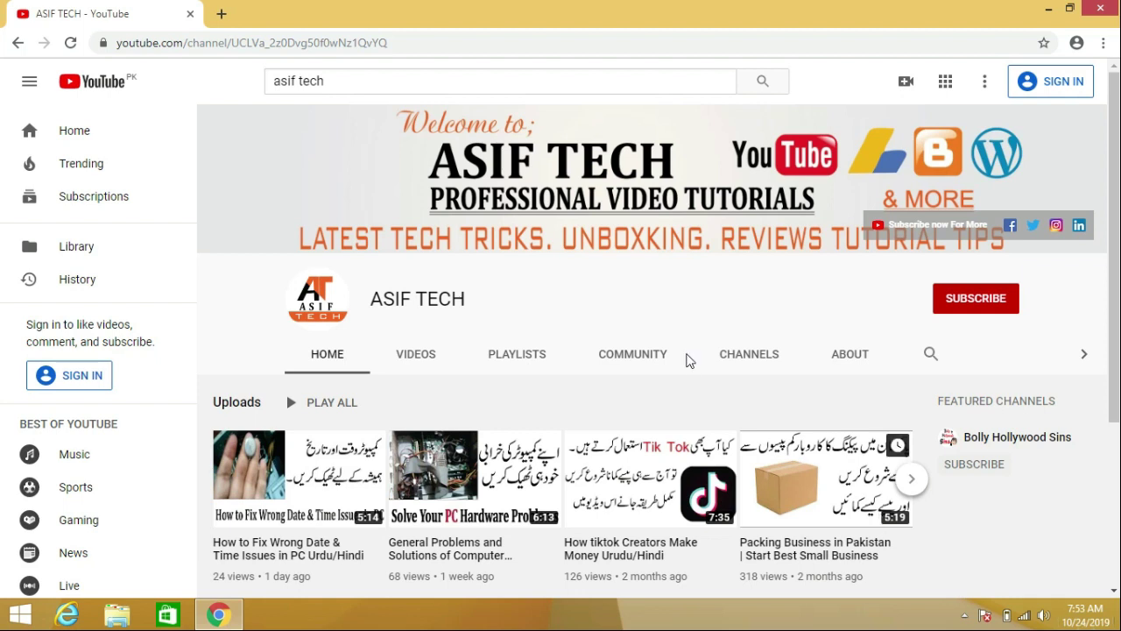
Search Google for 'e stamp' in a new tab and open the e-Stamp - Government of Punjab site.
click(222, 14)
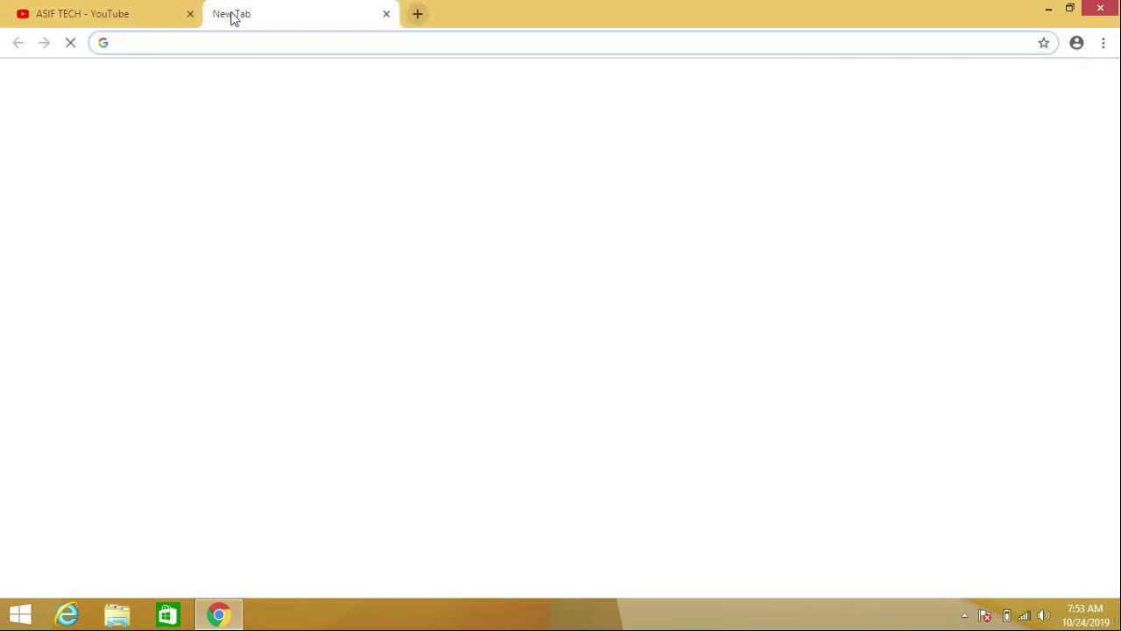
text(e)
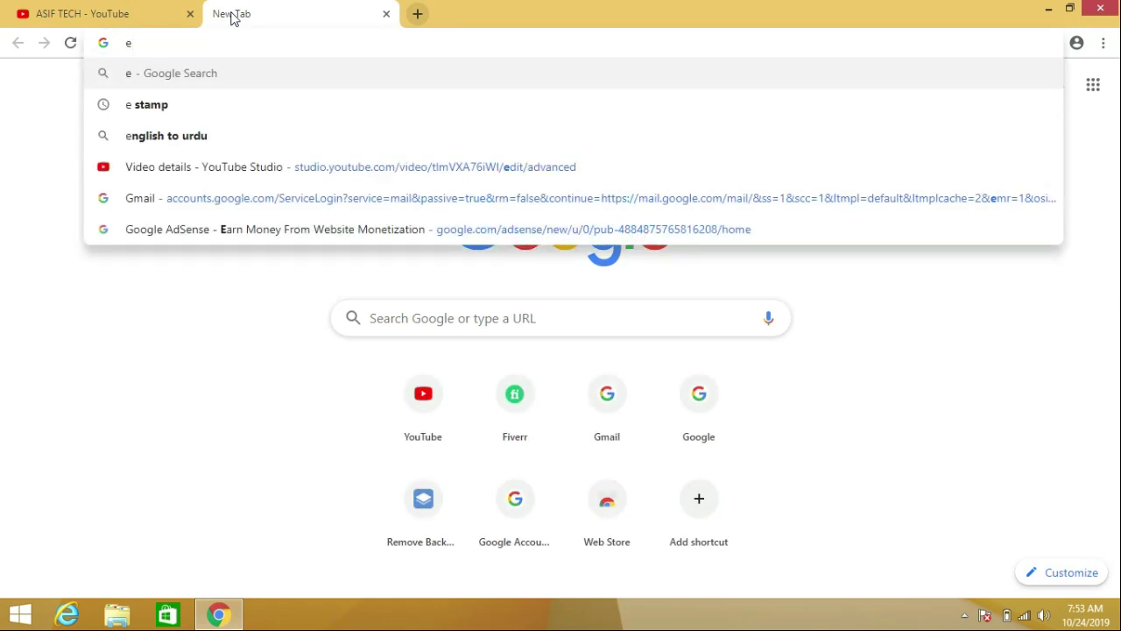
text( sta)
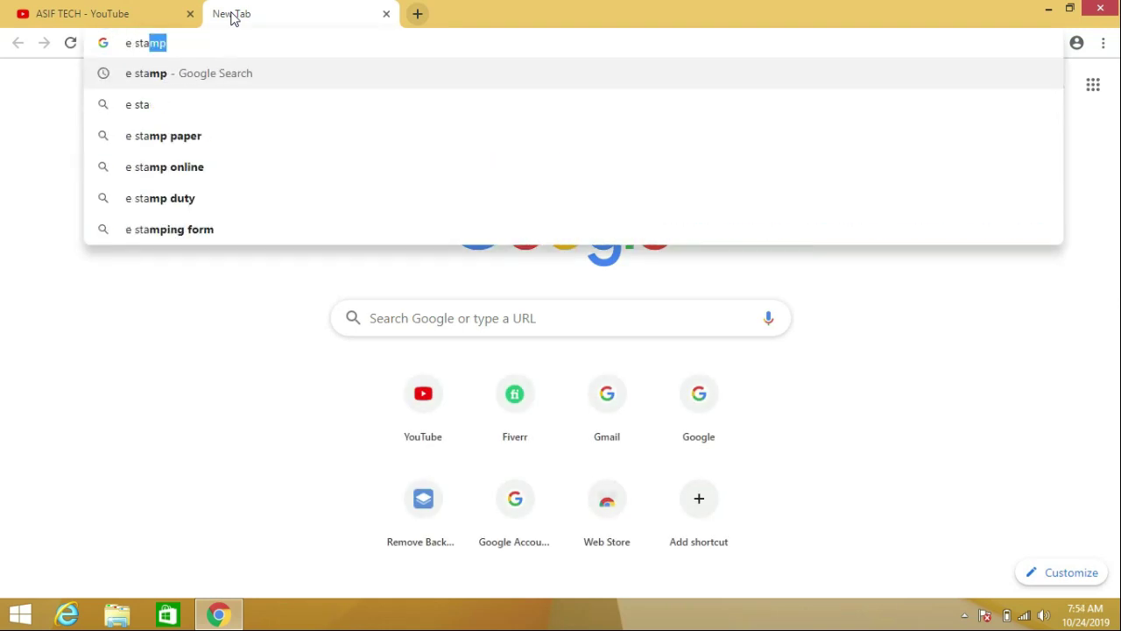
text(mp)
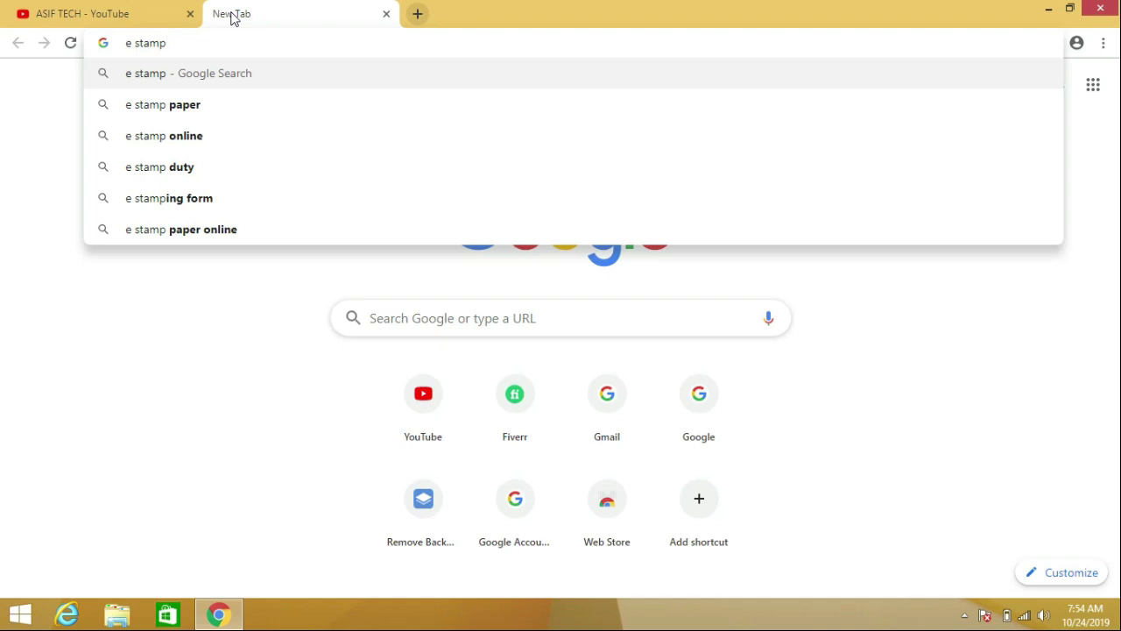
key(Return)
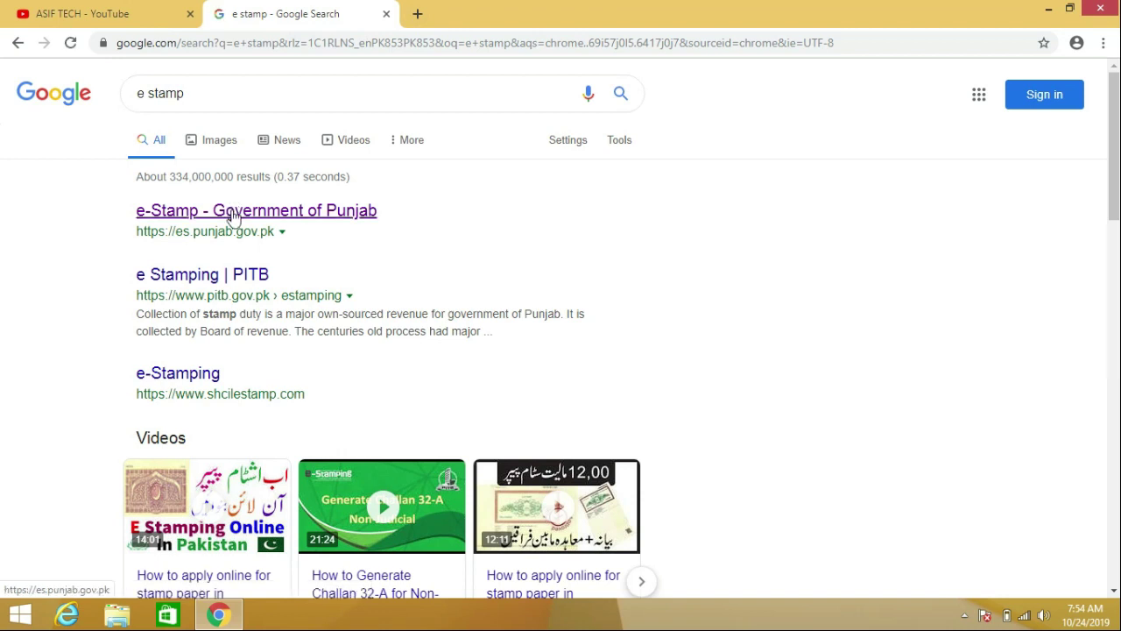
click(234, 218)
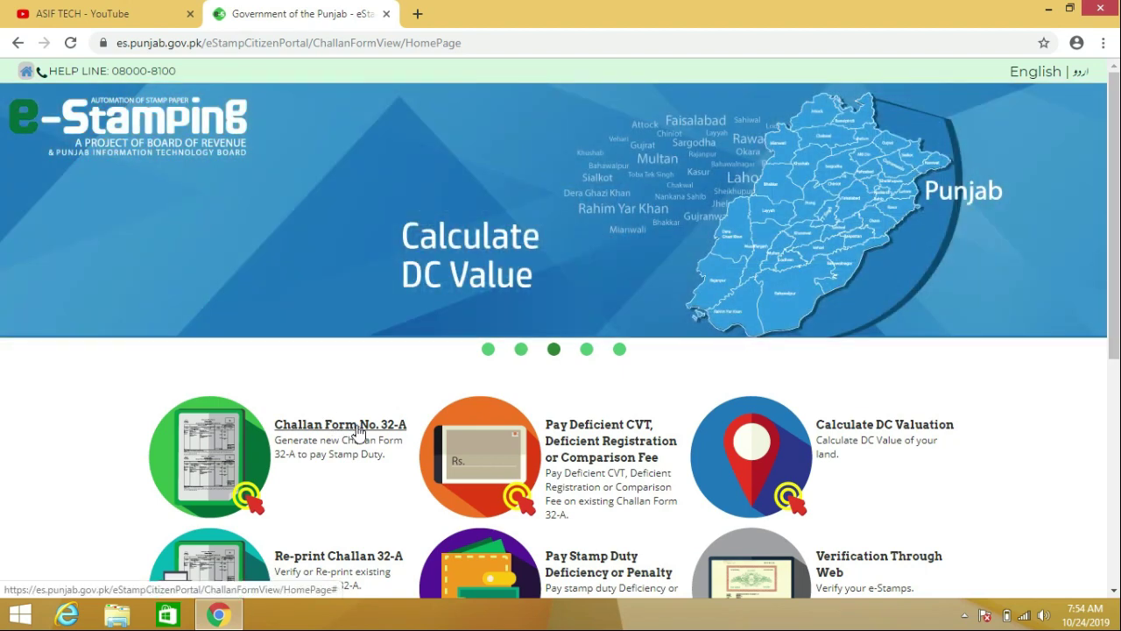
Start a Challan Form No. 32-A and agree to the disclaimer.
click(357, 429)
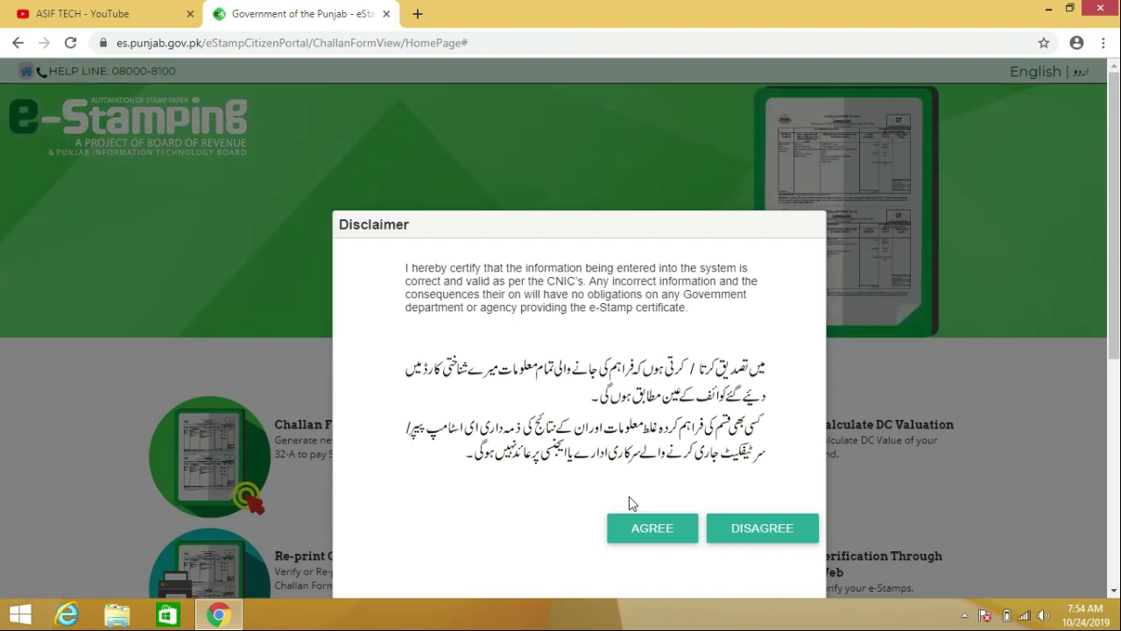
click(678, 542)
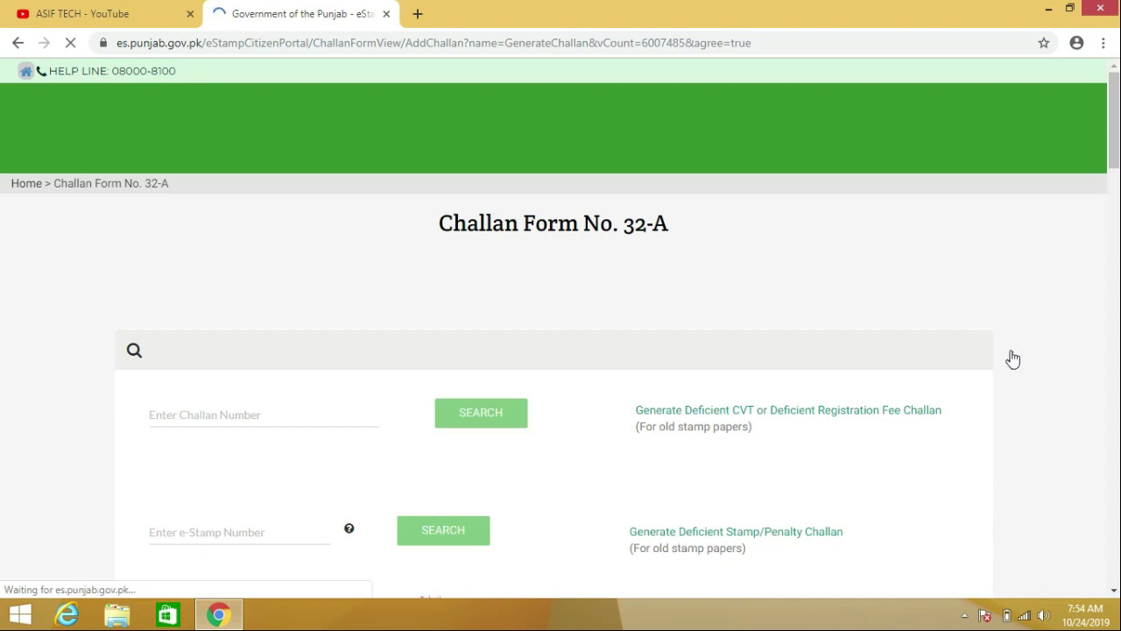
Choose Lahore as the district and Model Town as the tehsil.
scroll(1108, 184, down, 2)
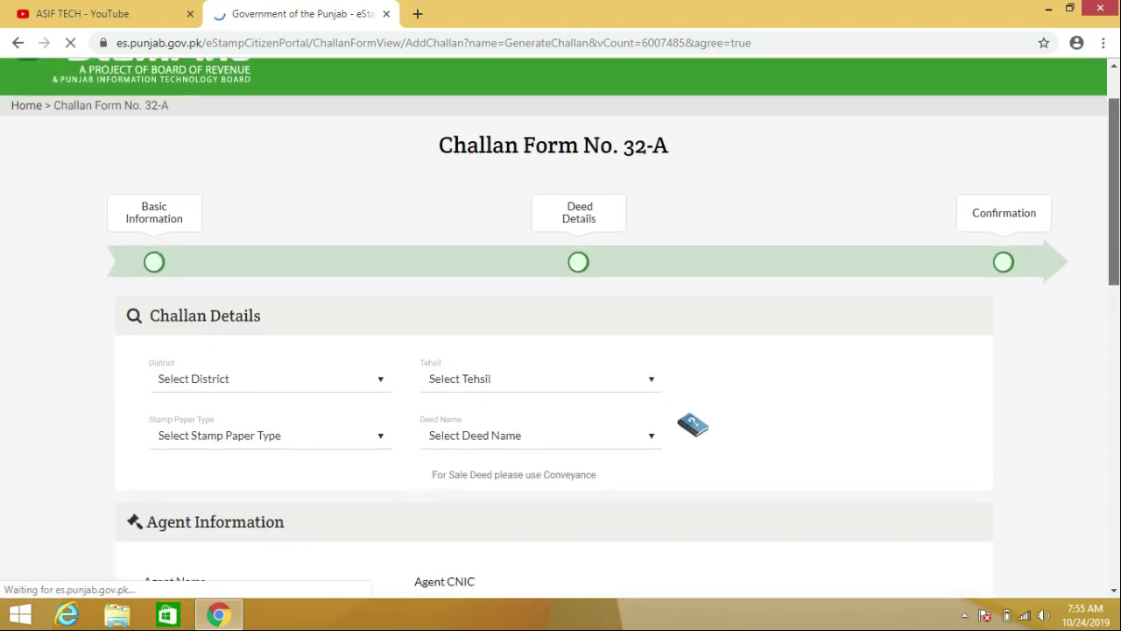
drag(1114, 234, 1114, 233)
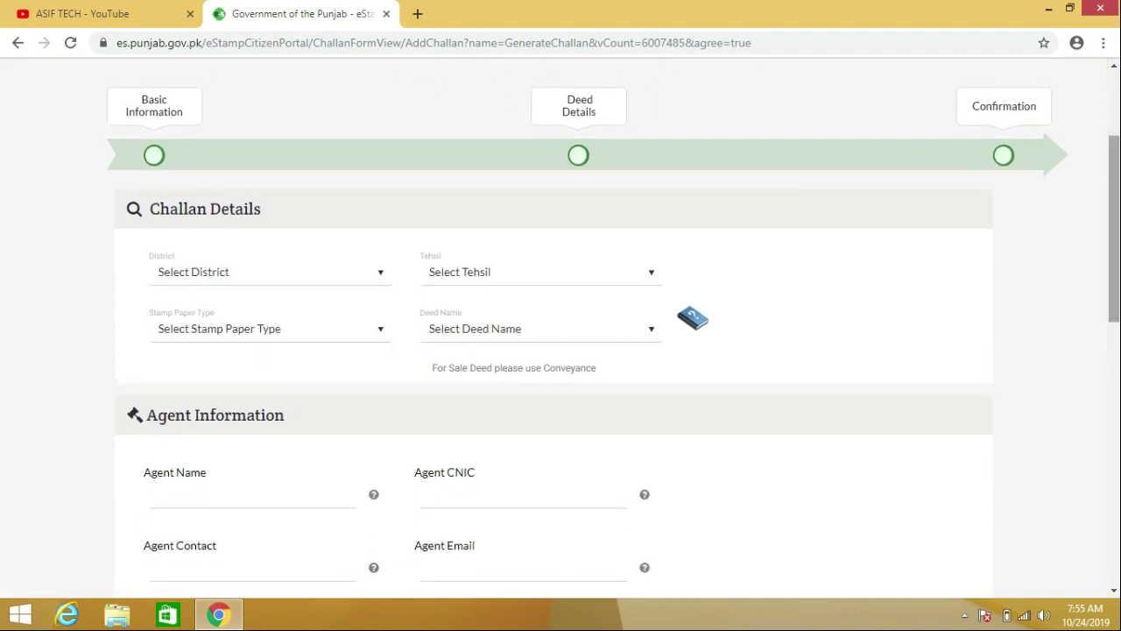
click(283, 289)
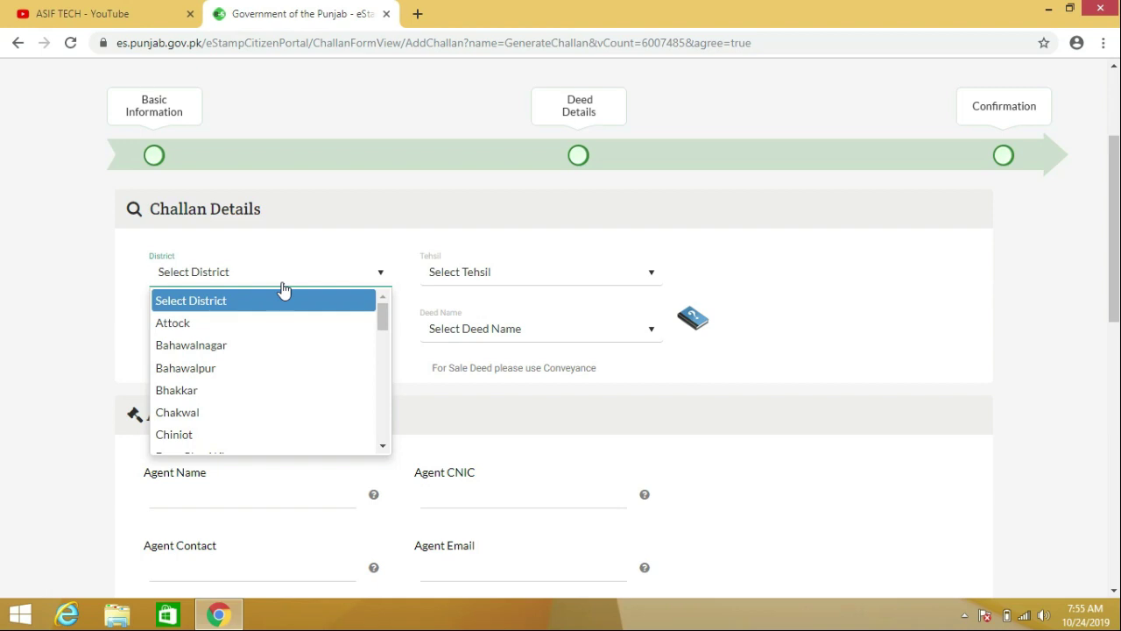
key(l)
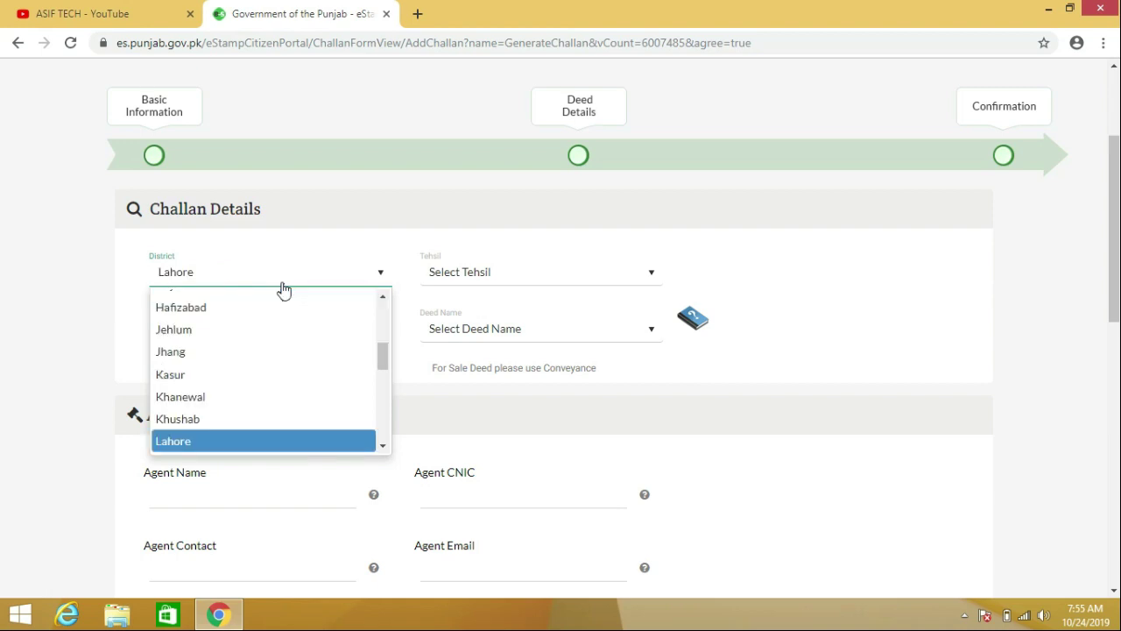
click(262, 438)
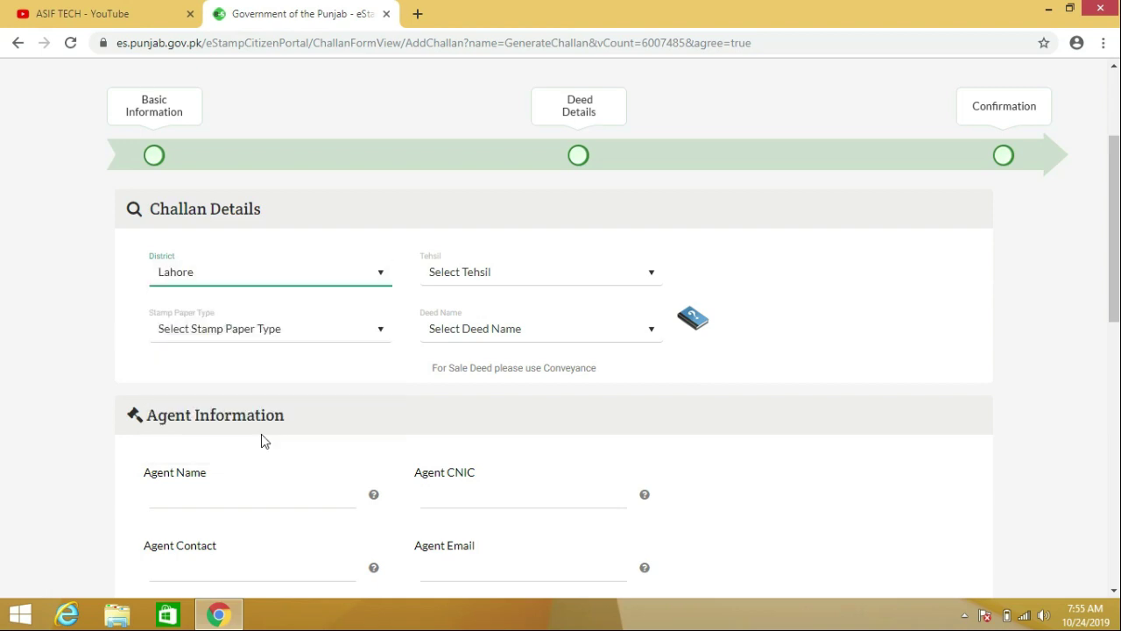
click(508, 283)
key(m)
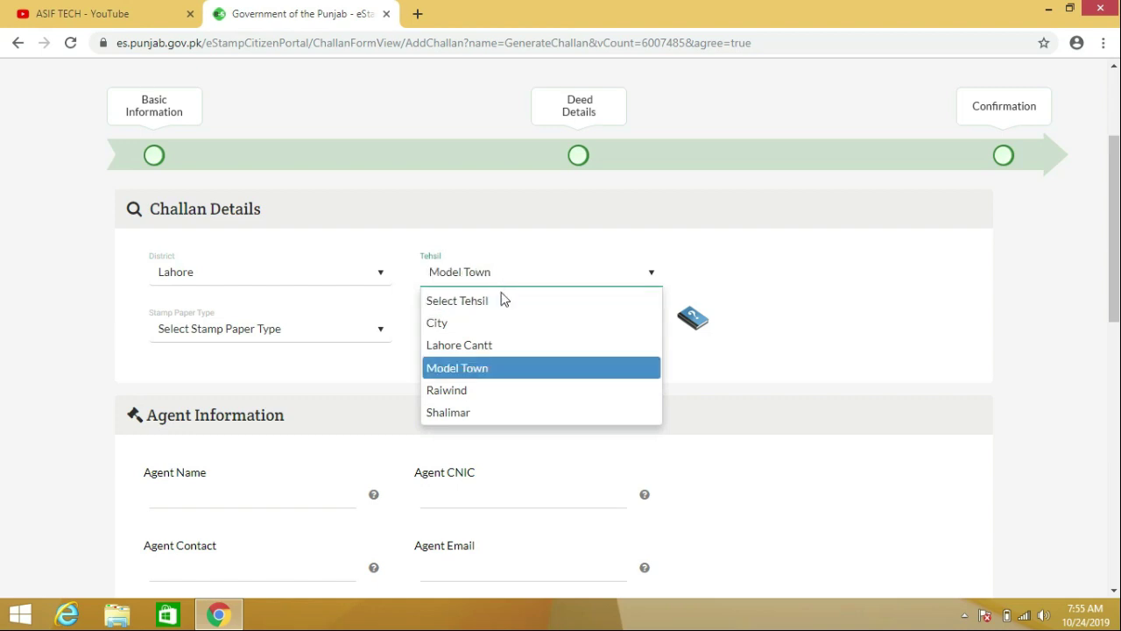
click(483, 366)
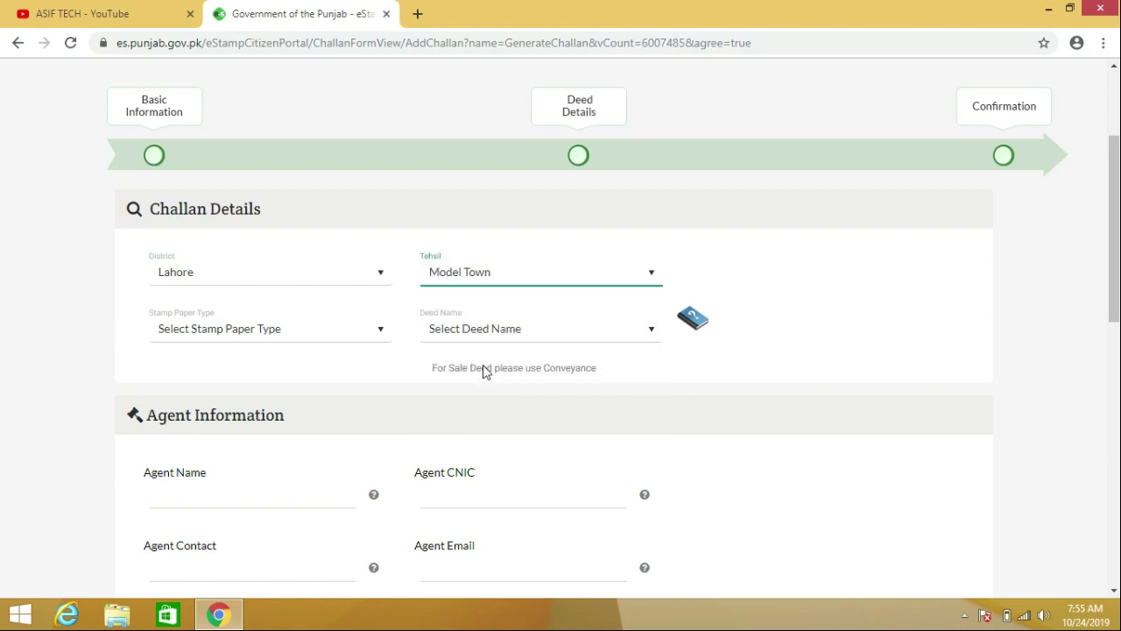
Set Non-Judicial stamp paper and the 'Agreement or Memorandum of an Agreement - 5(c)' deed.
click(299, 347)
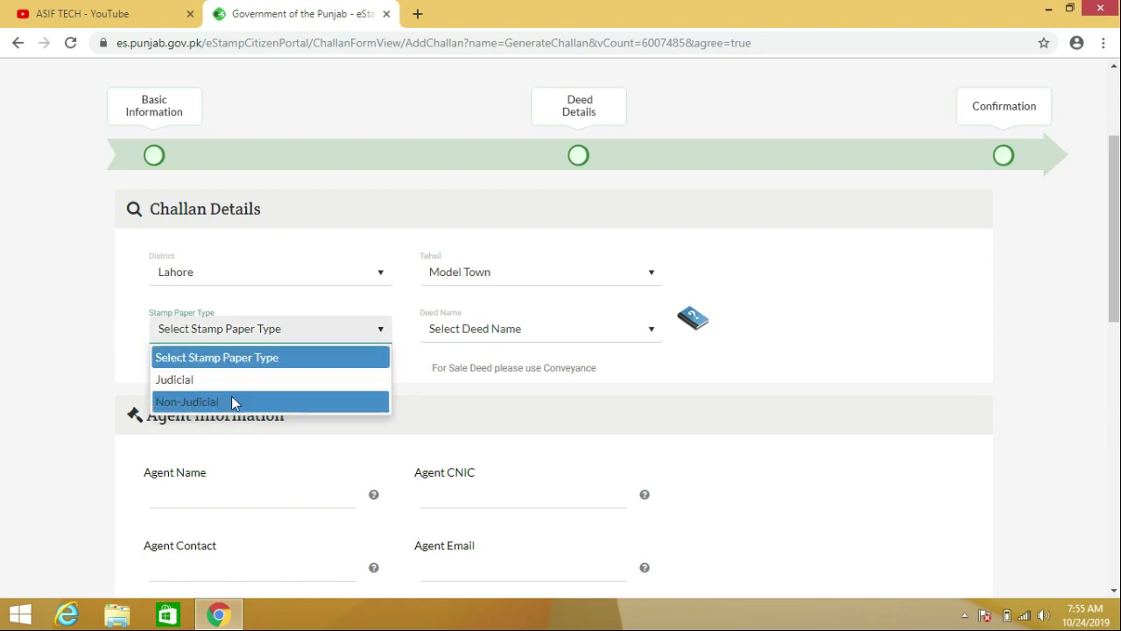
click(232, 402)
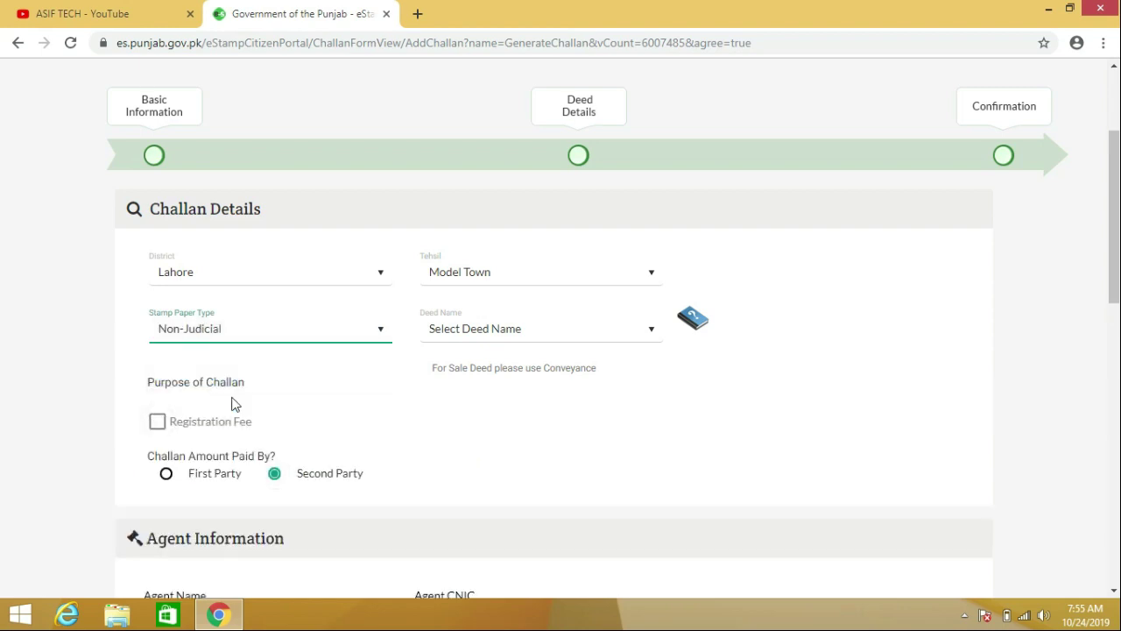
click(464, 331)
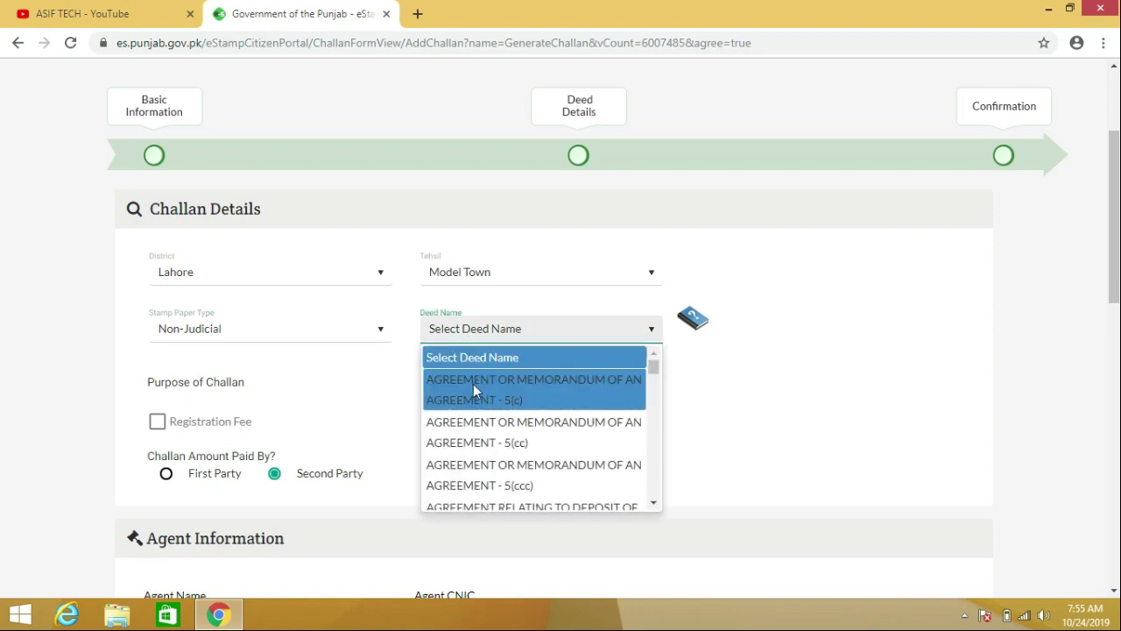
click(473, 386)
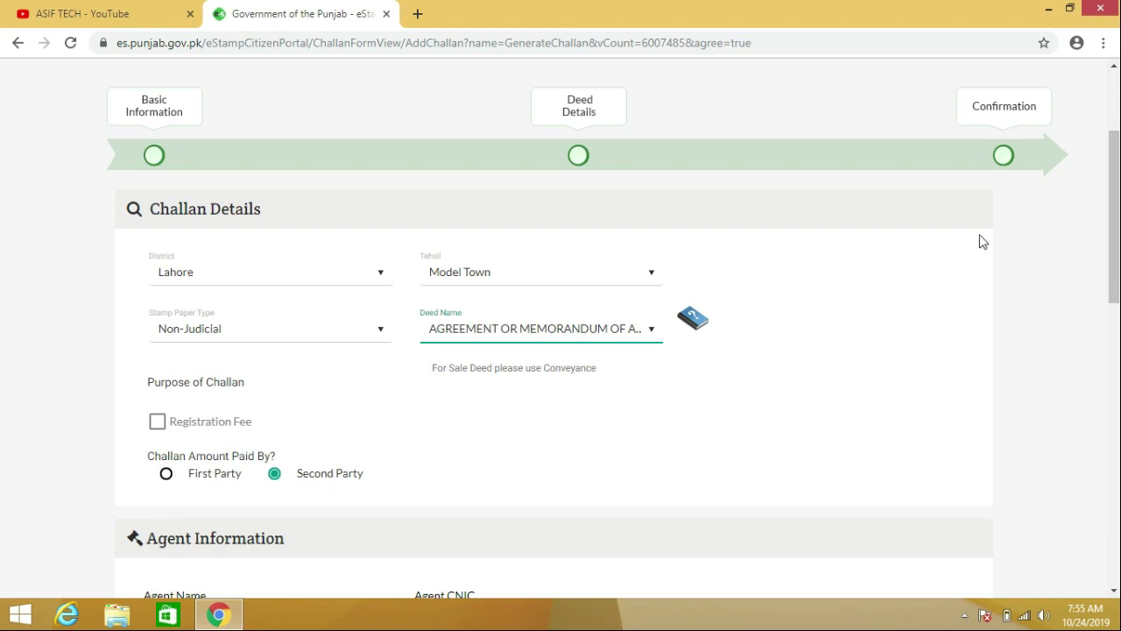
drag(1111, 237, 1110, 307)
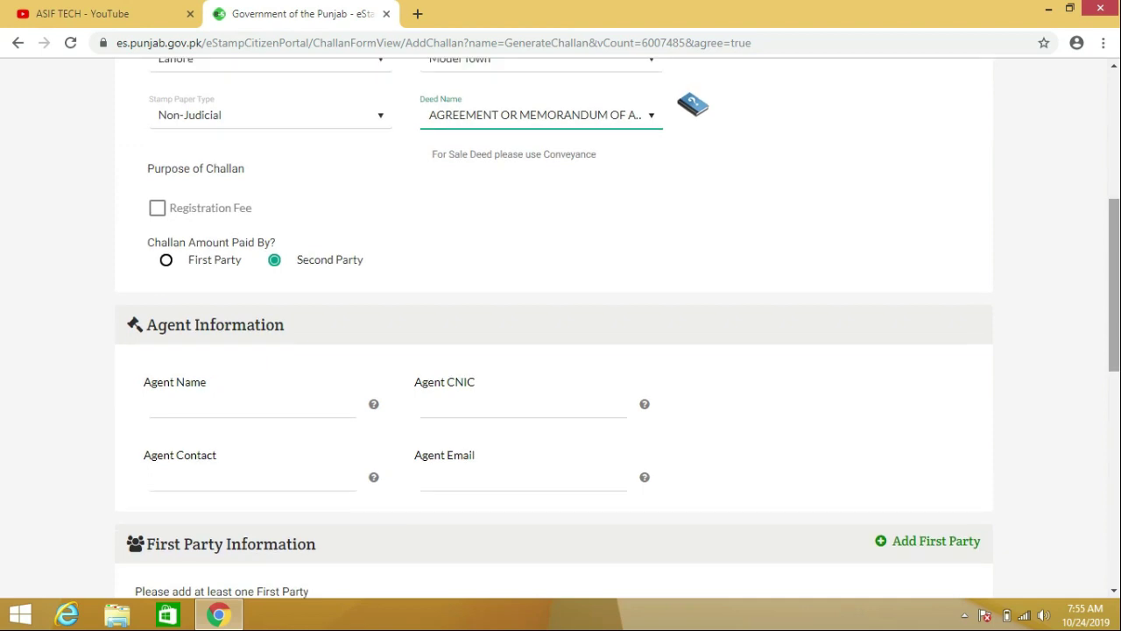
drag(1115, 337, 1116, 367)
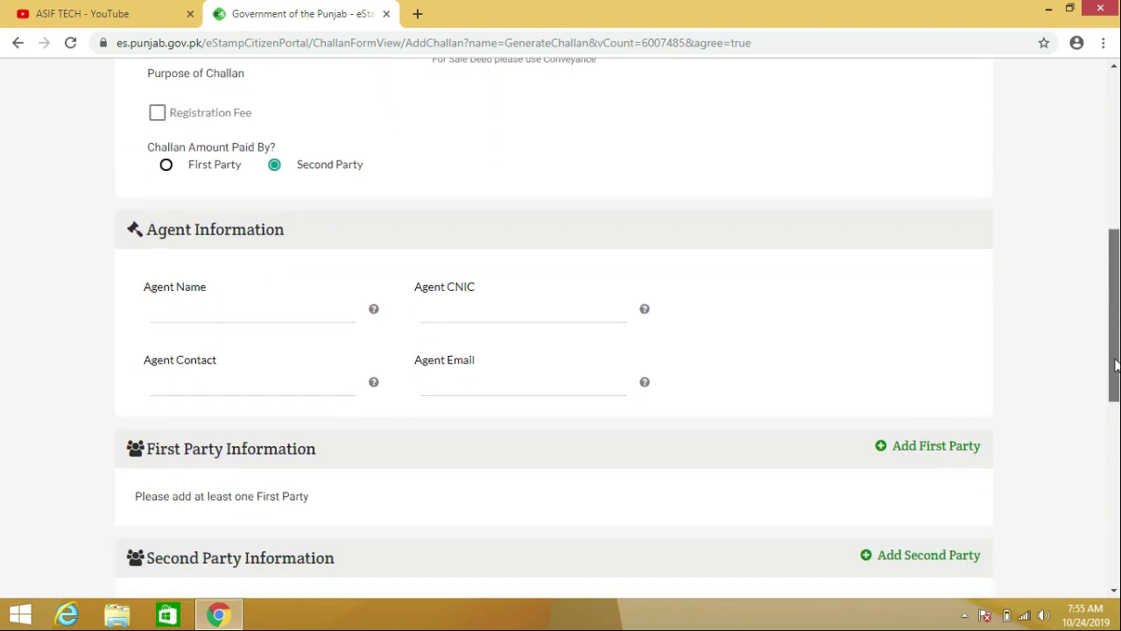
Enter the agent's name, CNIC number and contact phone number in the agent fields.
click(152, 309)
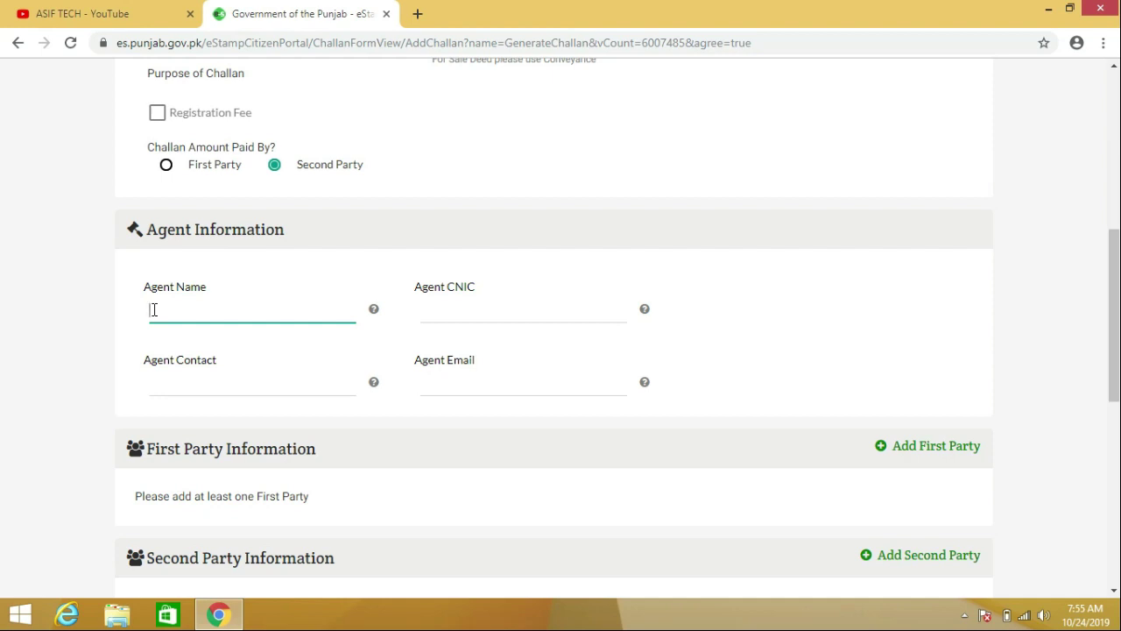
text(M Asif)
key(Tab)
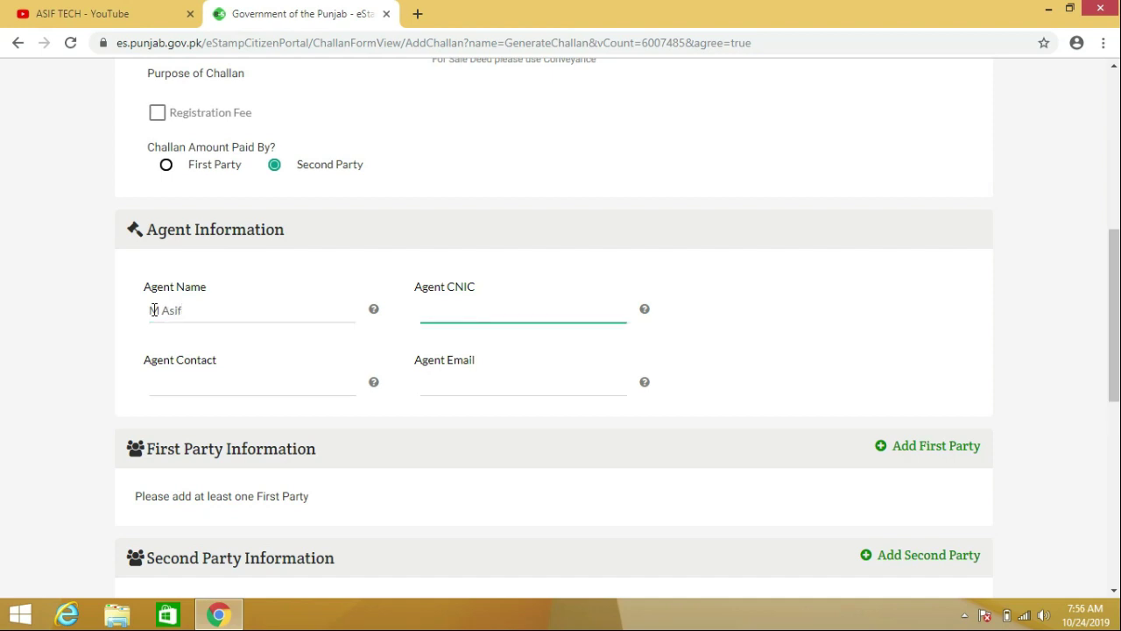
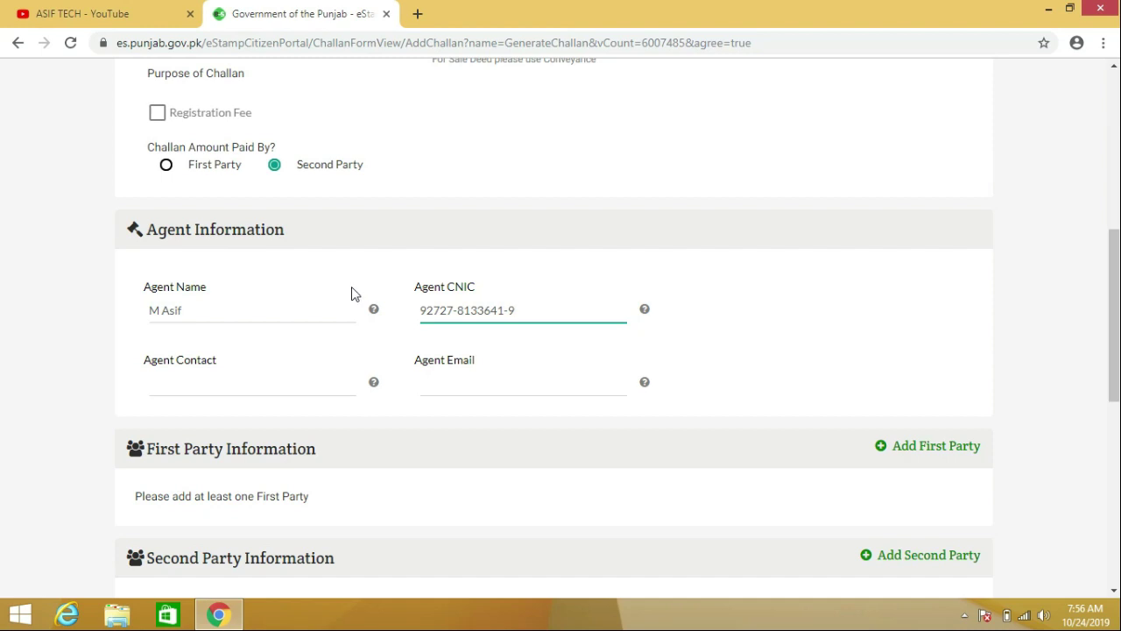
click(223, 389)
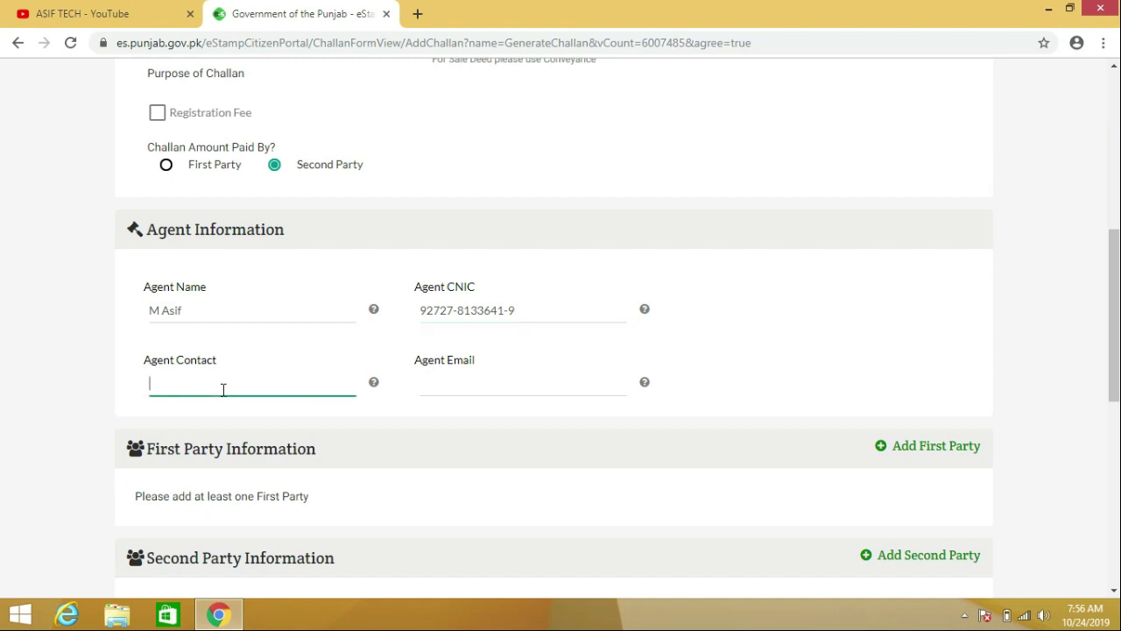
drag(1114, 270, 1114, 303)
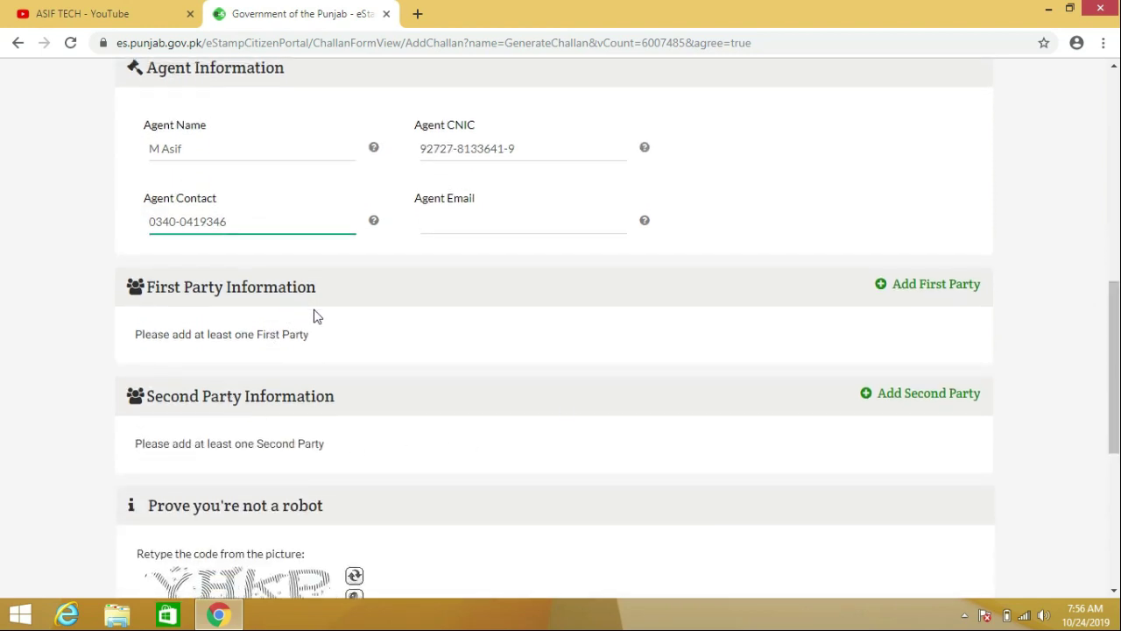
Open Add First Party, enter the party's name and CNIC, and choose relation S/O.
click(947, 293)
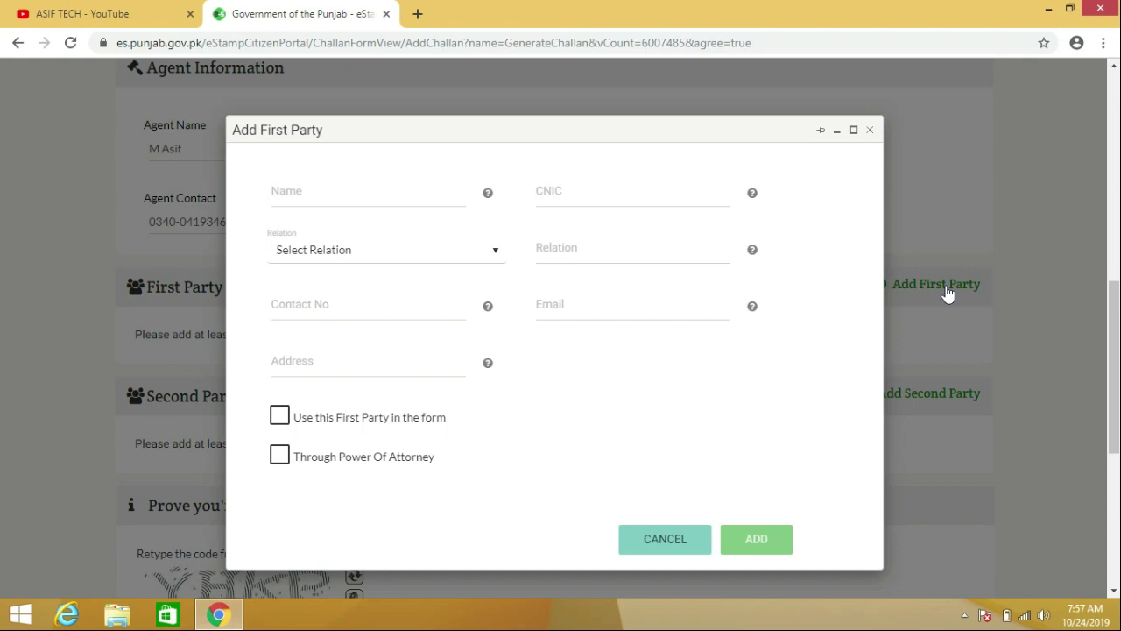
click(296, 190)
text(M )
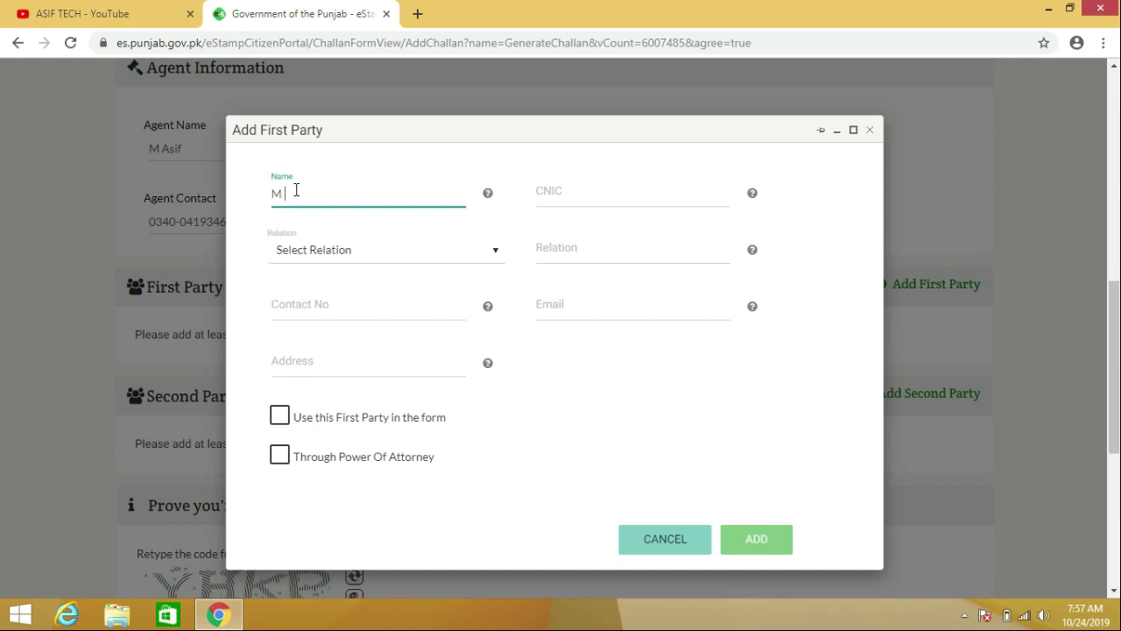
text(Asif)
key(Tab)
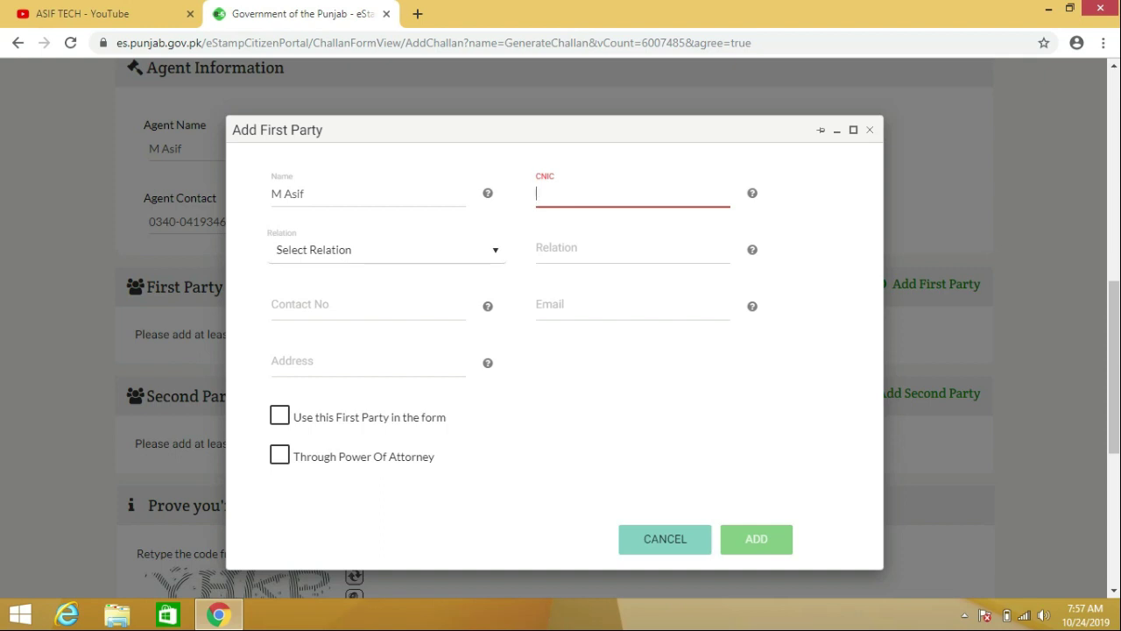
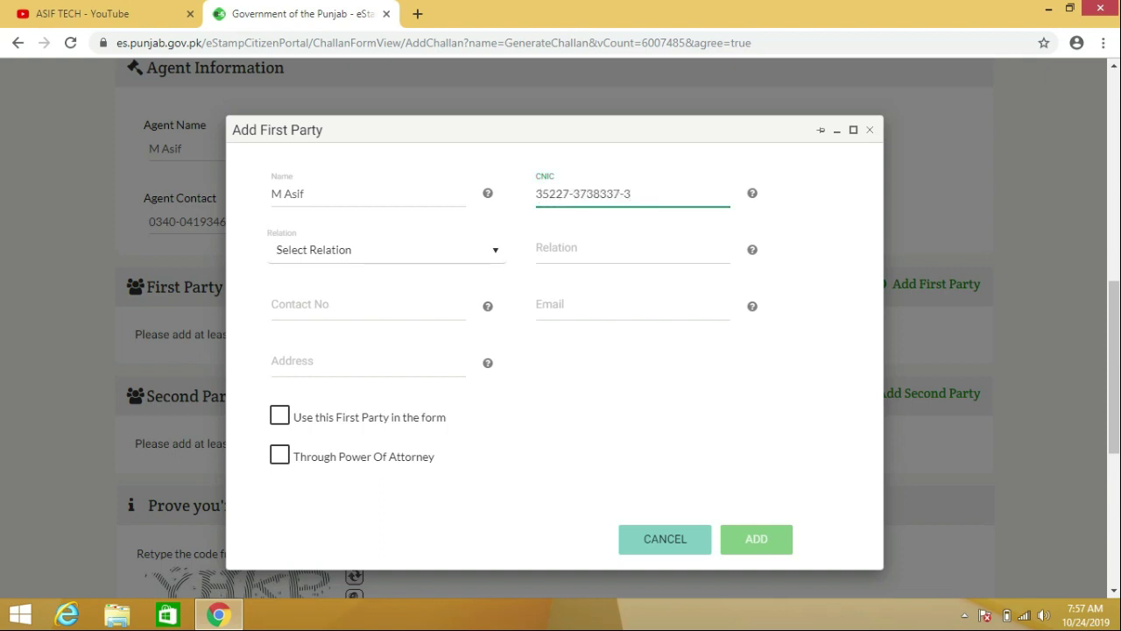
click(398, 265)
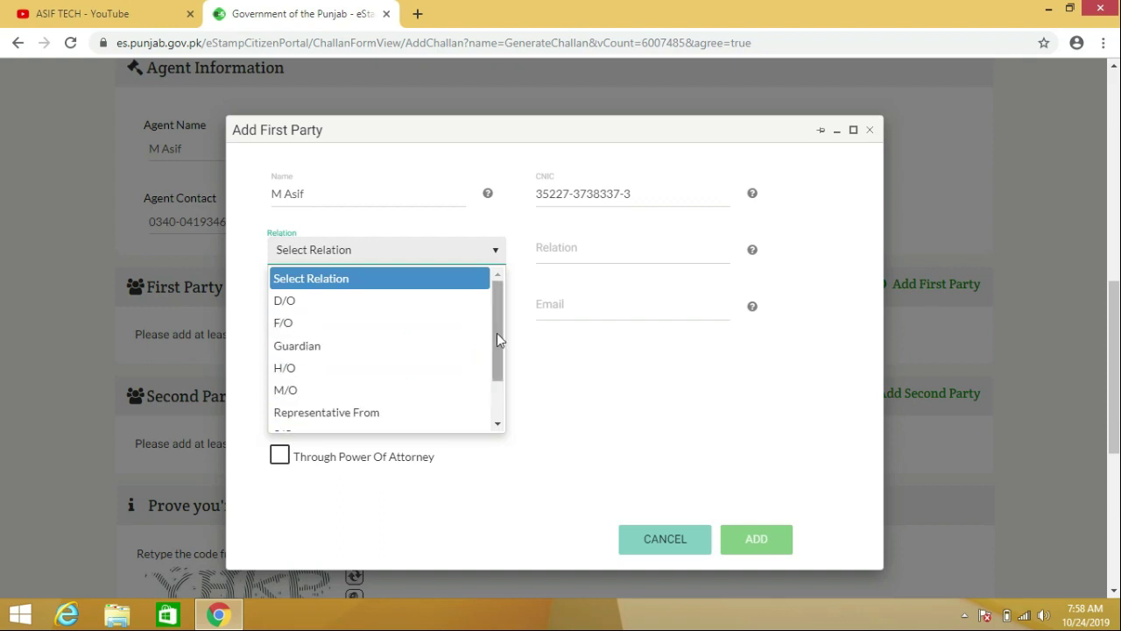
drag(496, 338, 500, 371)
click(398, 381)
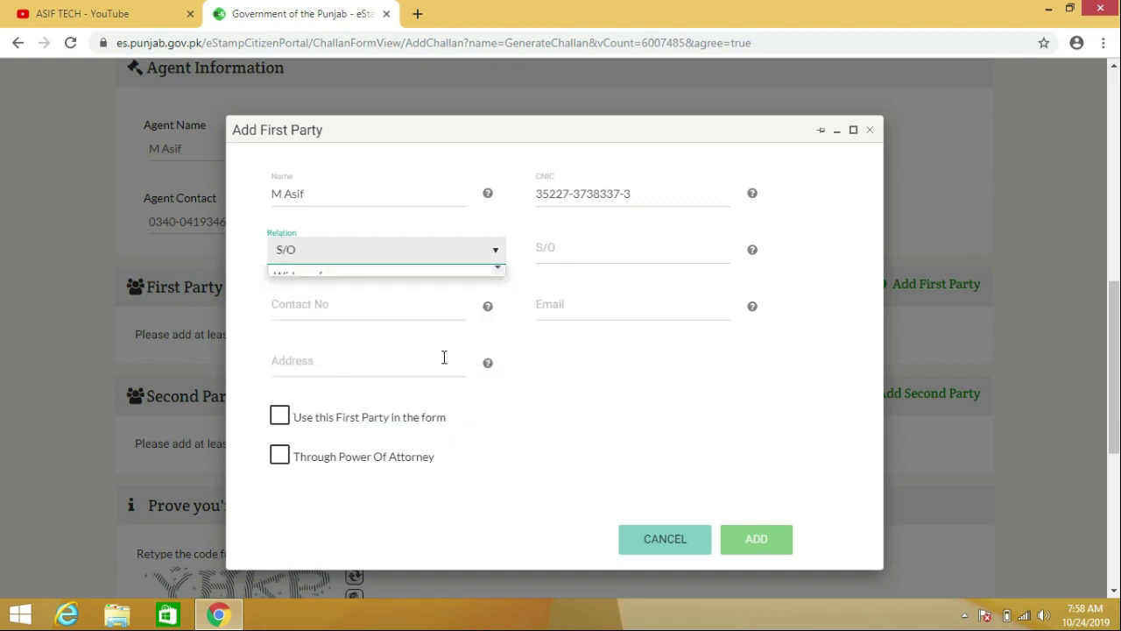
Enter the father's name, contact number and address, mark the party for use, and add it.
click(591, 263)
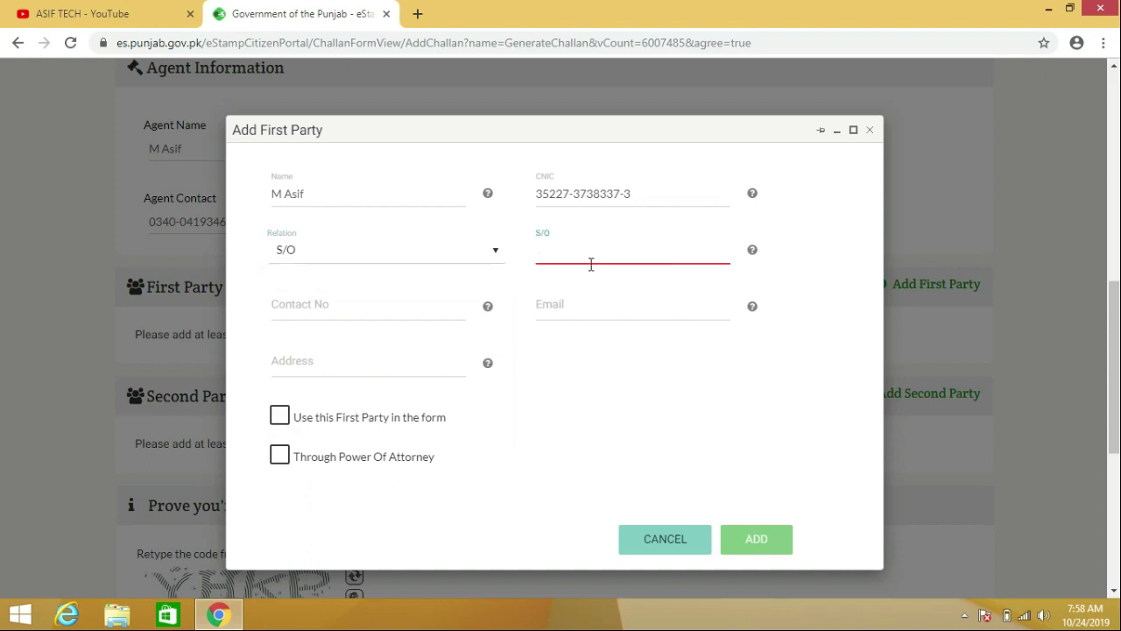
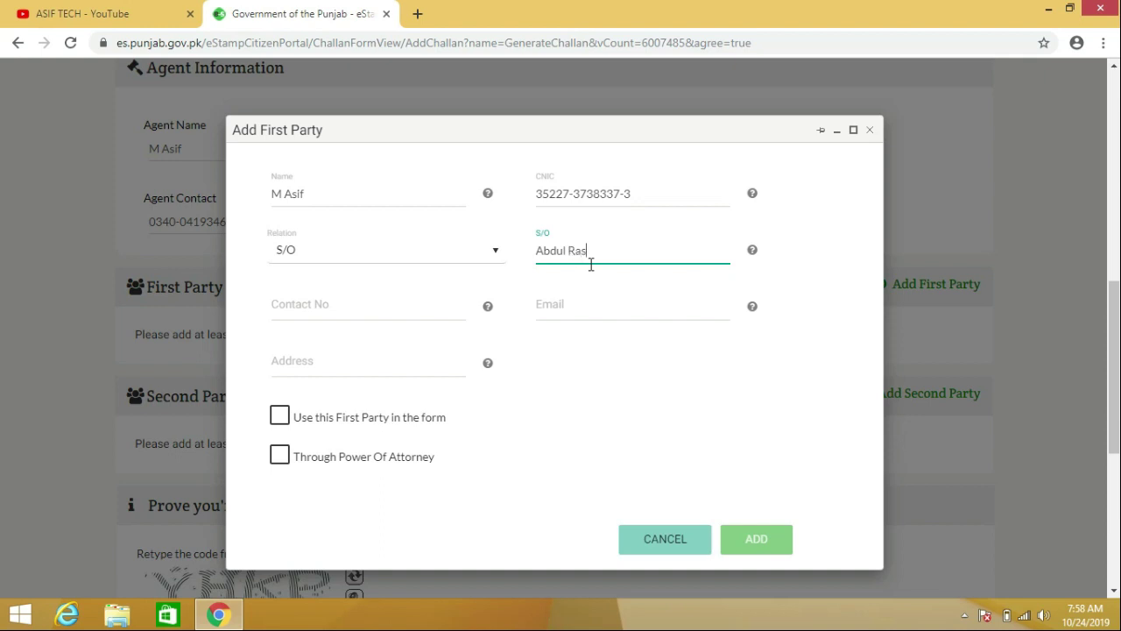
click(411, 311)
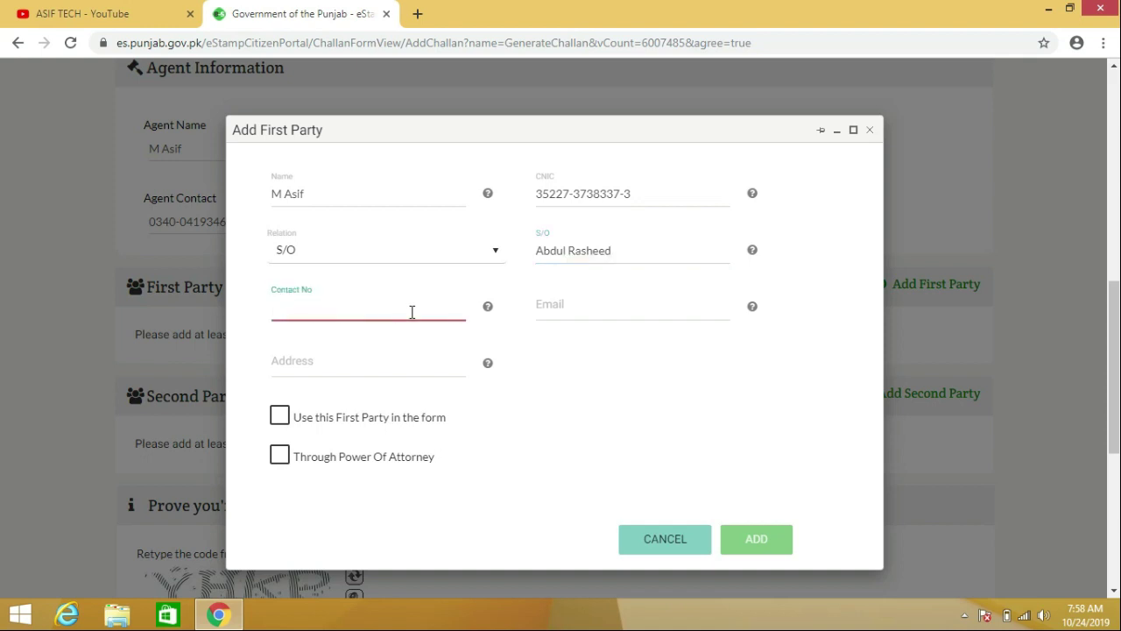
click(327, 359)
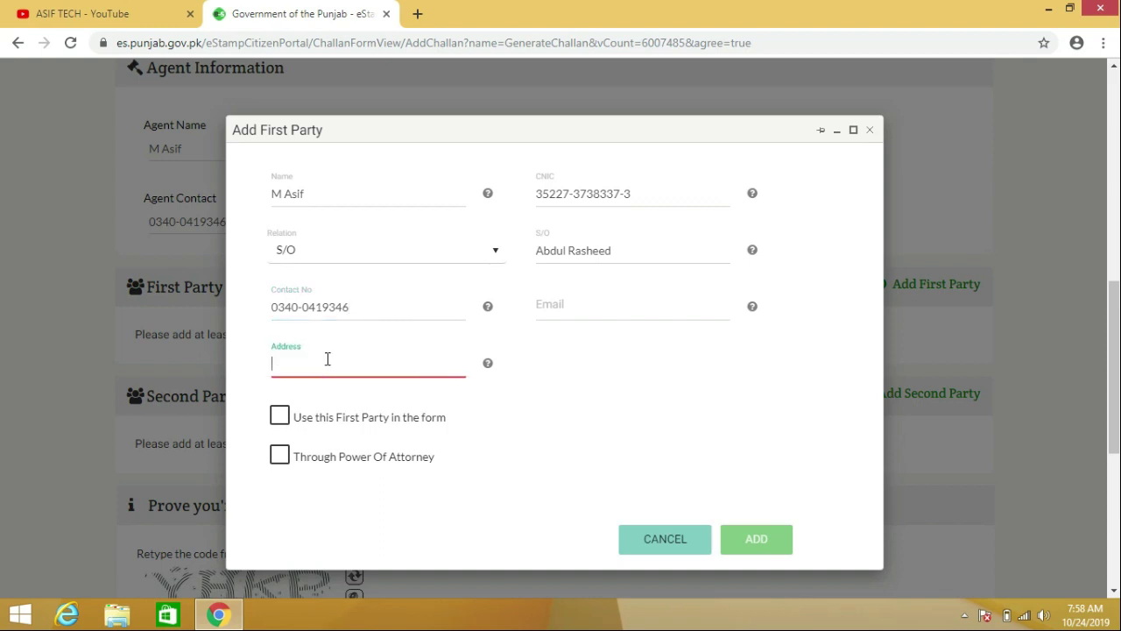
text(Lahore)
click(283, 424)
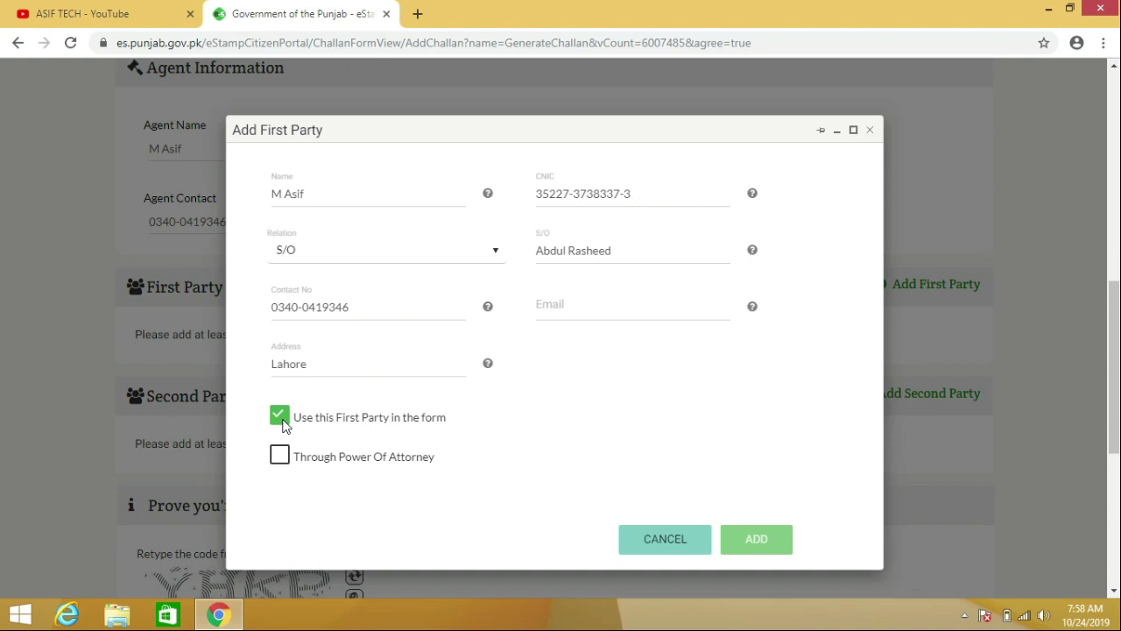
click(757, 539)
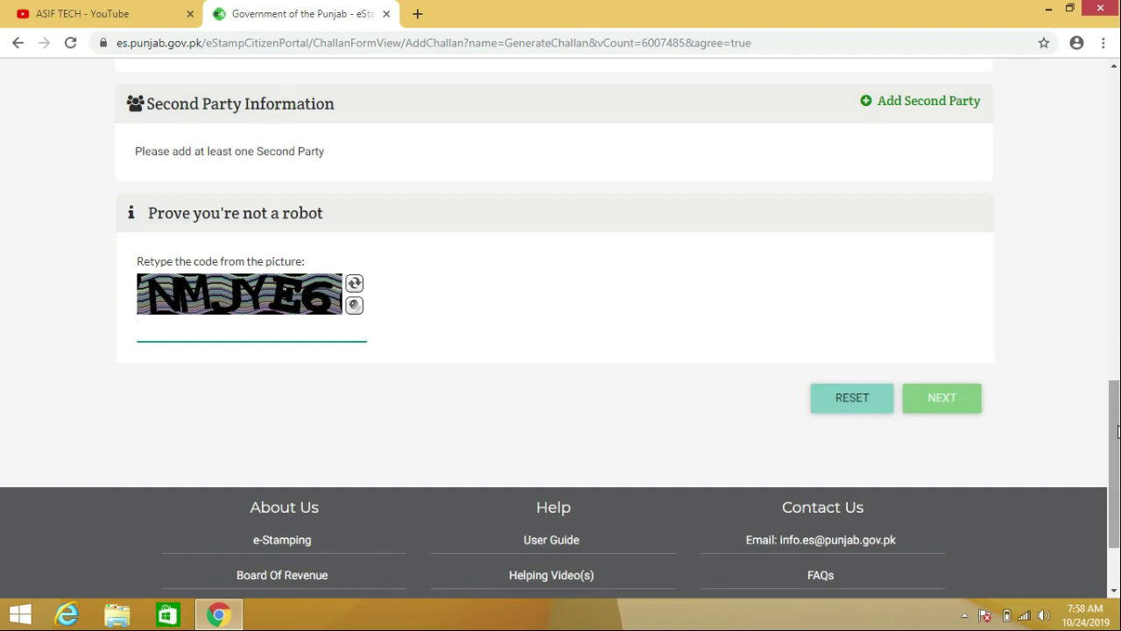
drag(1117, 429, 1117, 357)
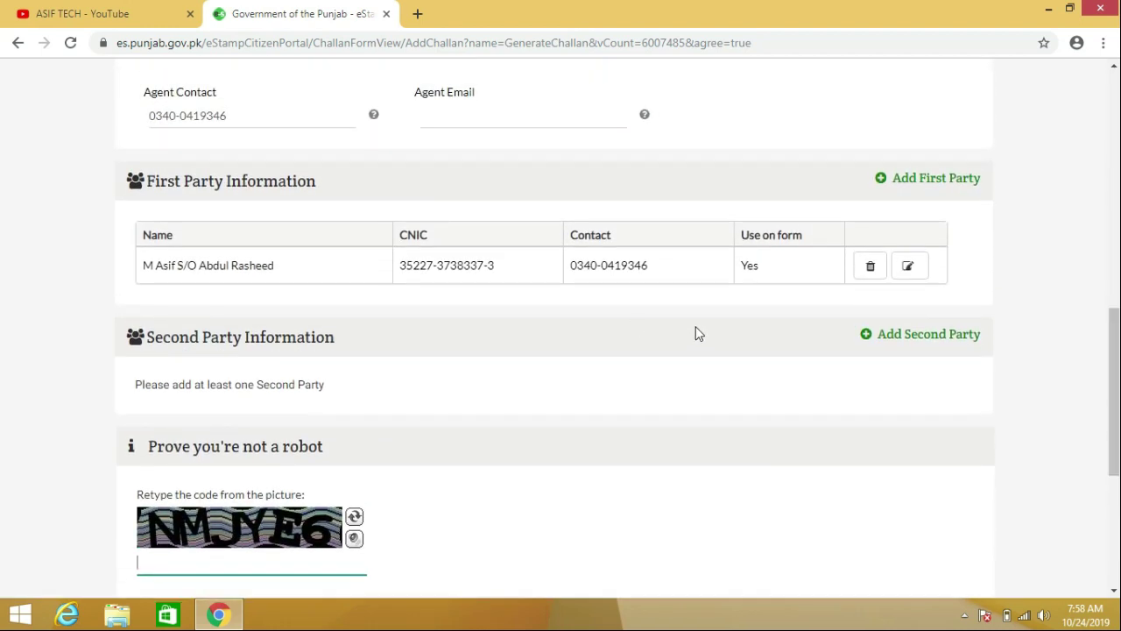
Open Add Second Party, enter the party's name and CNIC, and choose relation S/O.
click(917, 342)
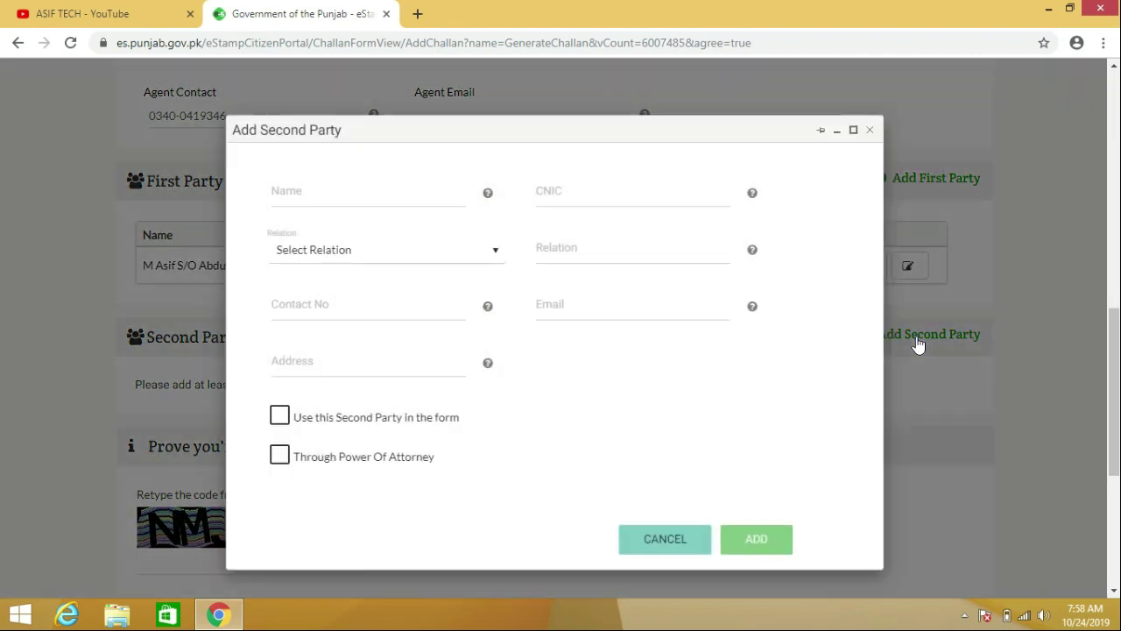
click(299, 188)
text(M )
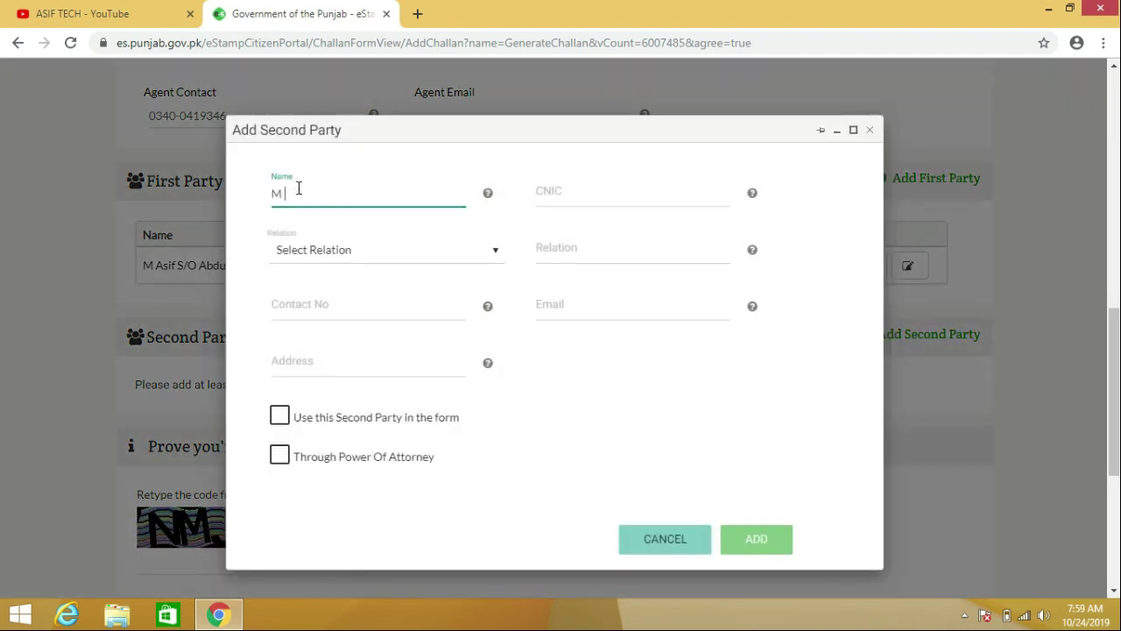
text(Naveed)
click(566, 193)
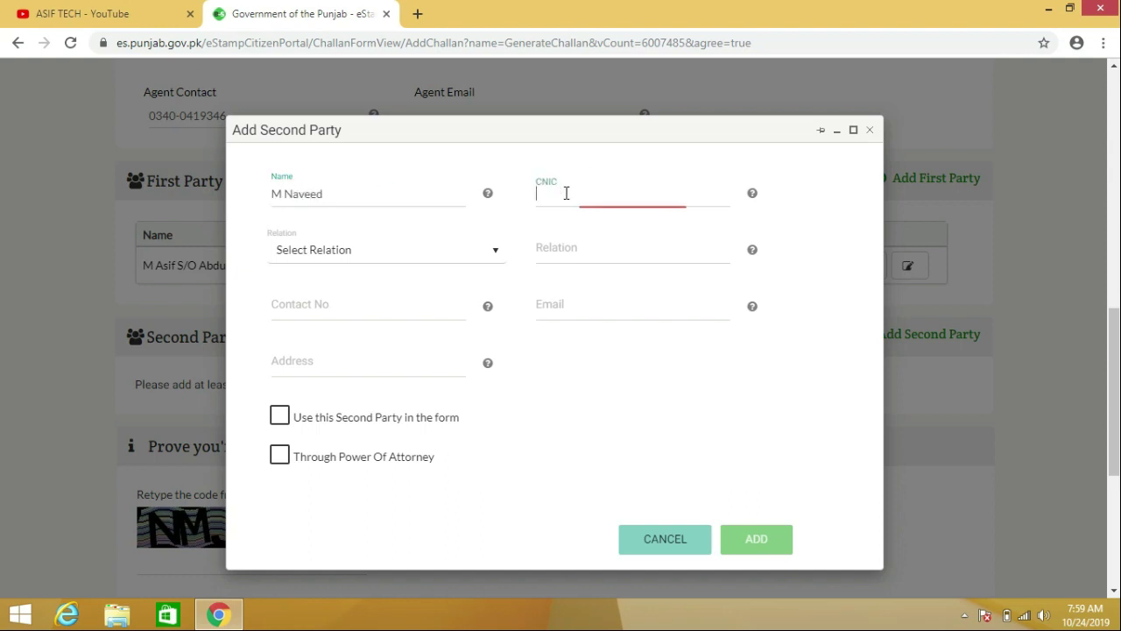
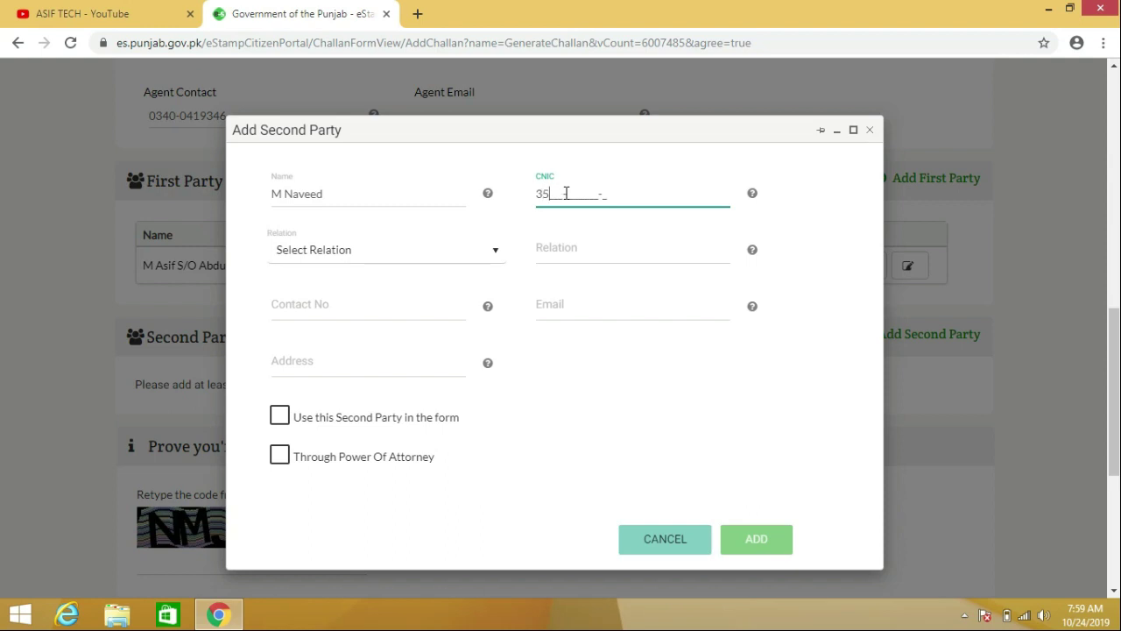
click(391, 270)
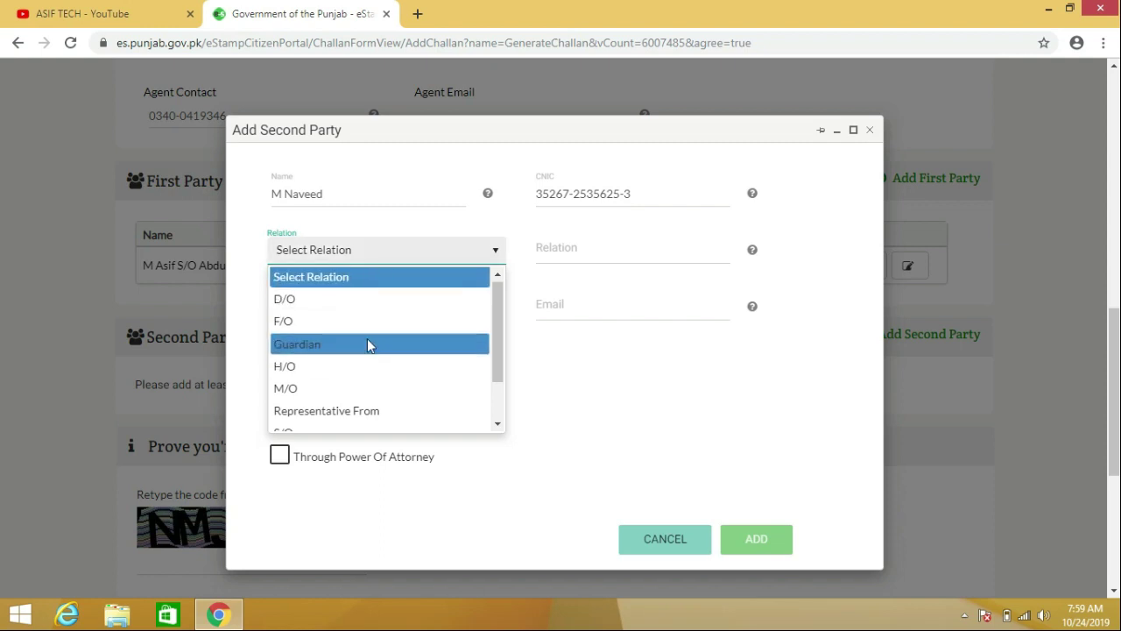
click(310, 432)
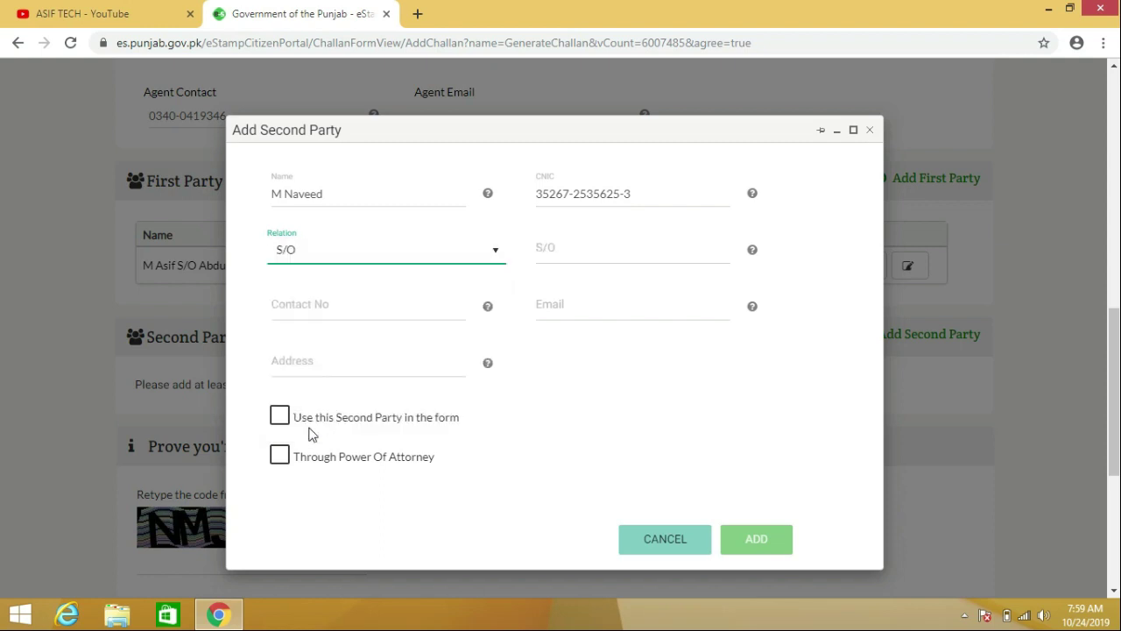
Enter the second party's father's name, contact number and address.
click(549, 257)
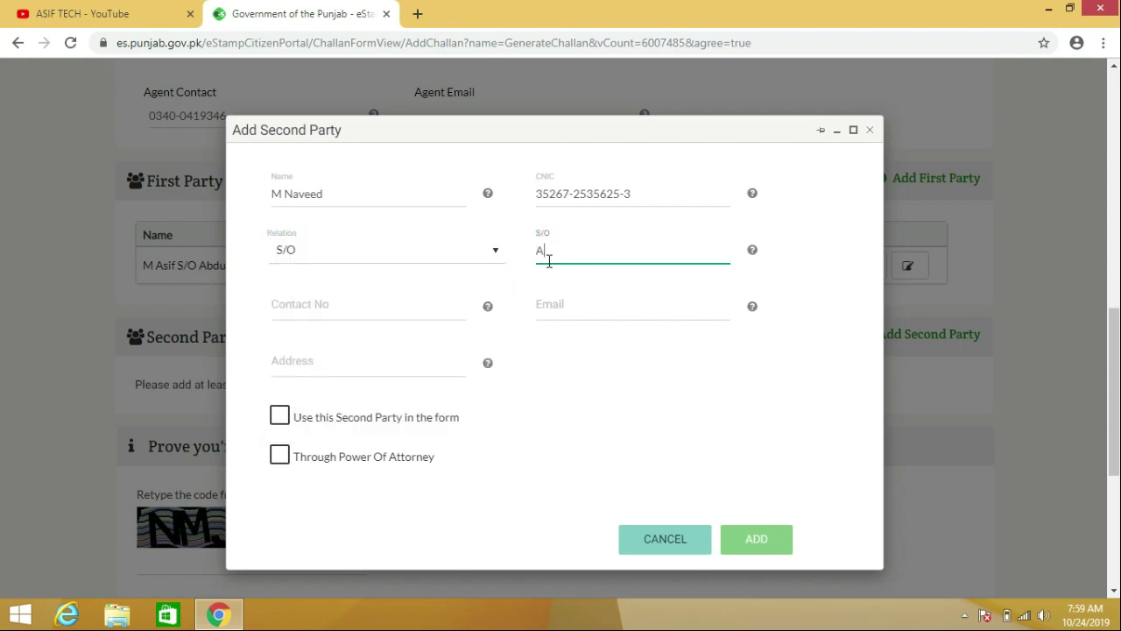
click(368, 307)
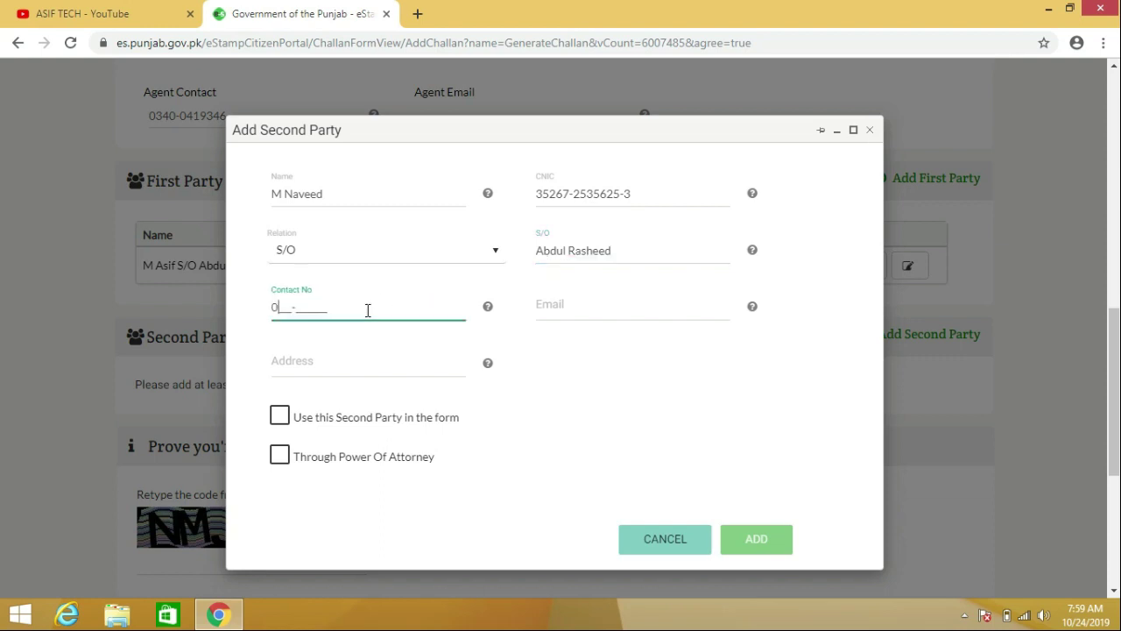
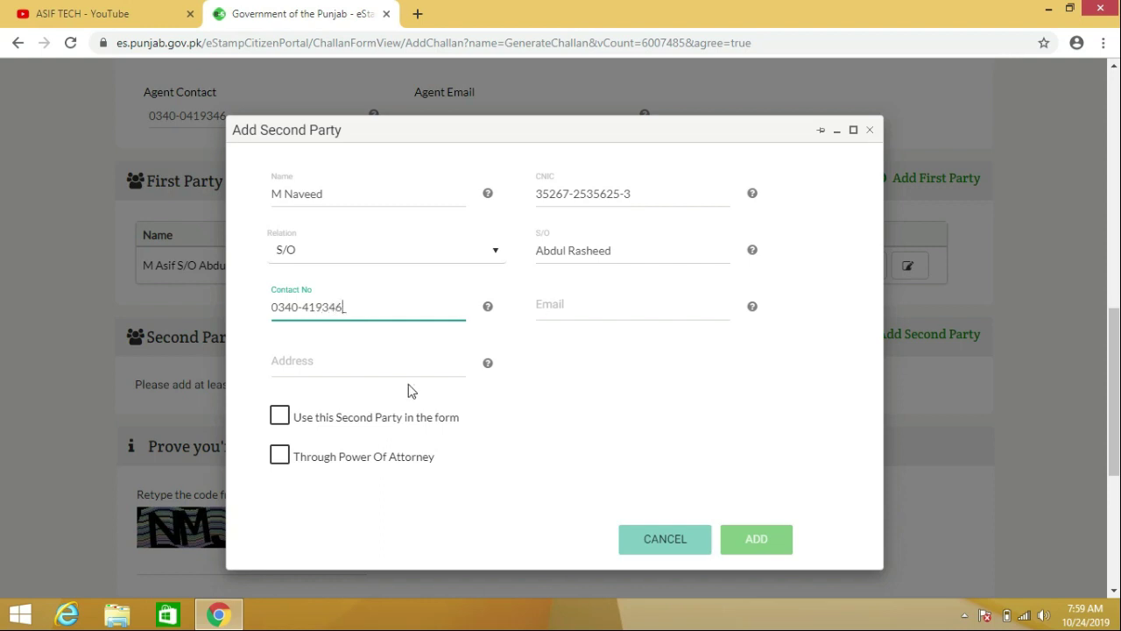
click(367, 369)
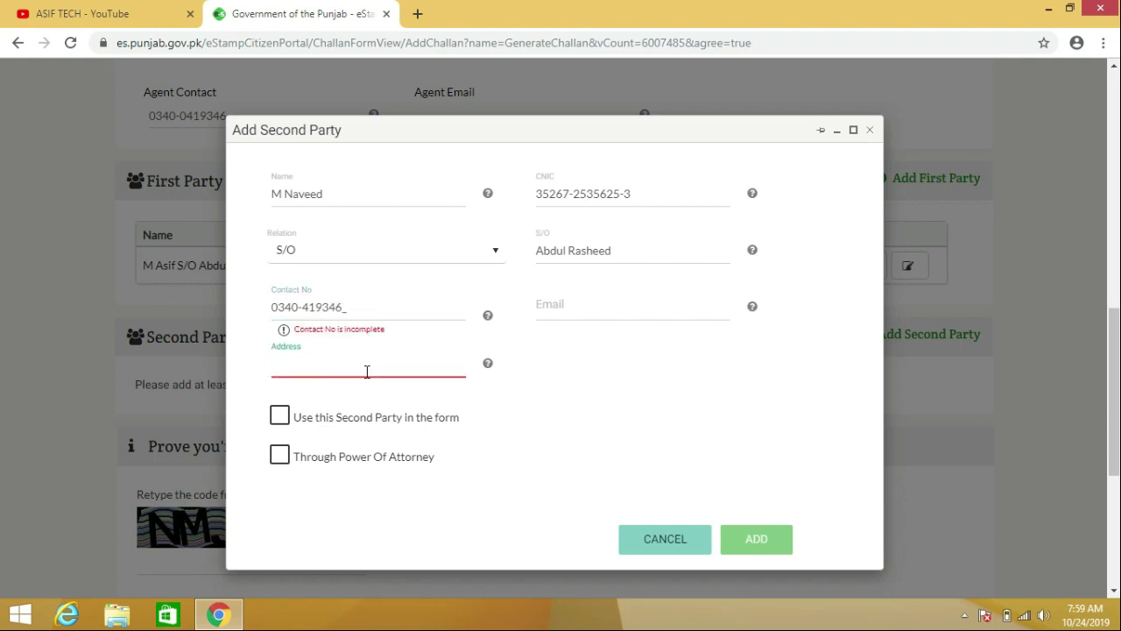
text(Lahore)
Correct the mistyped contact number, mark the second party for use on the form, and add it.
click(366, 313)
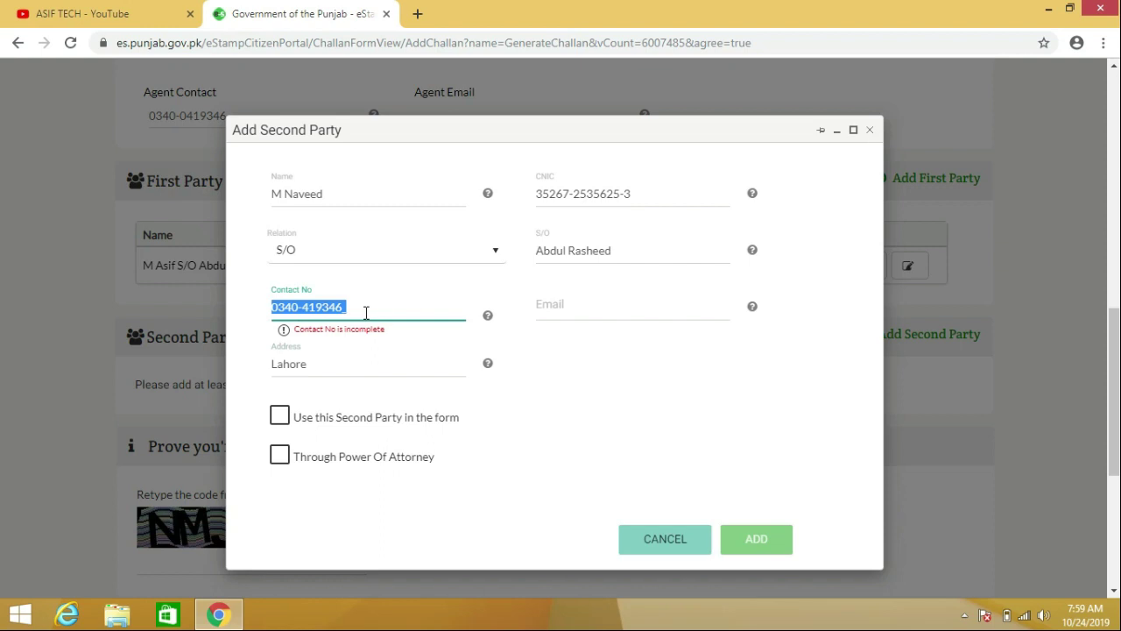
click(367, 313)
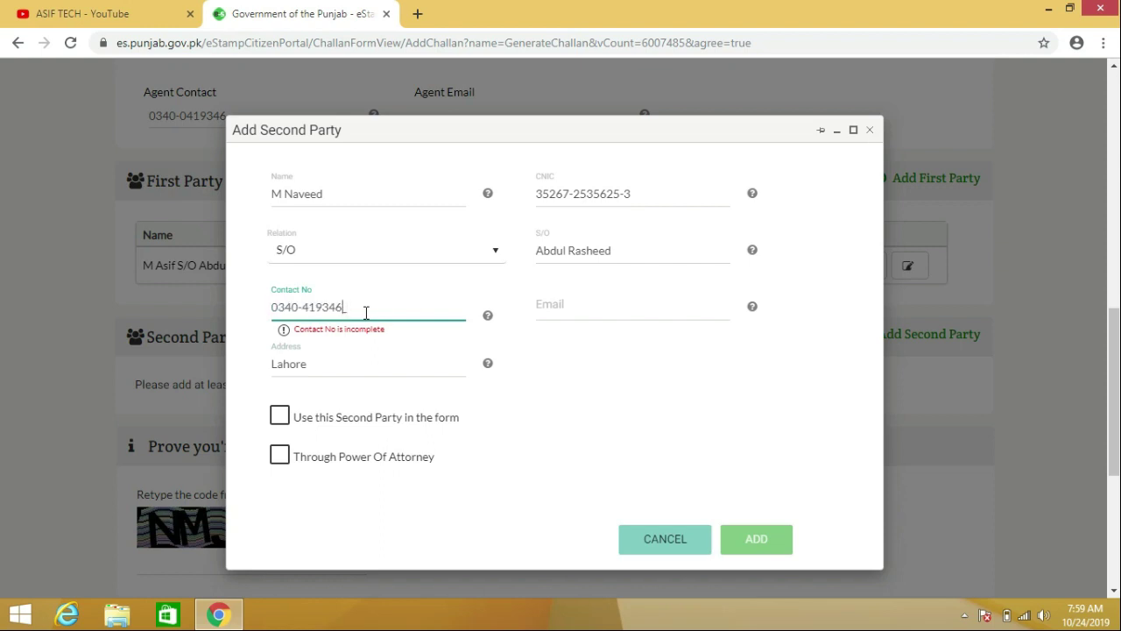
key(BackSpace)
key(BackSpace)
key(BackSpace)
key(BackSpace)
key(BackSpace)
key(BackSpace)
text(0)
key(BackSpace)
text(0419346)
click(628, 368)
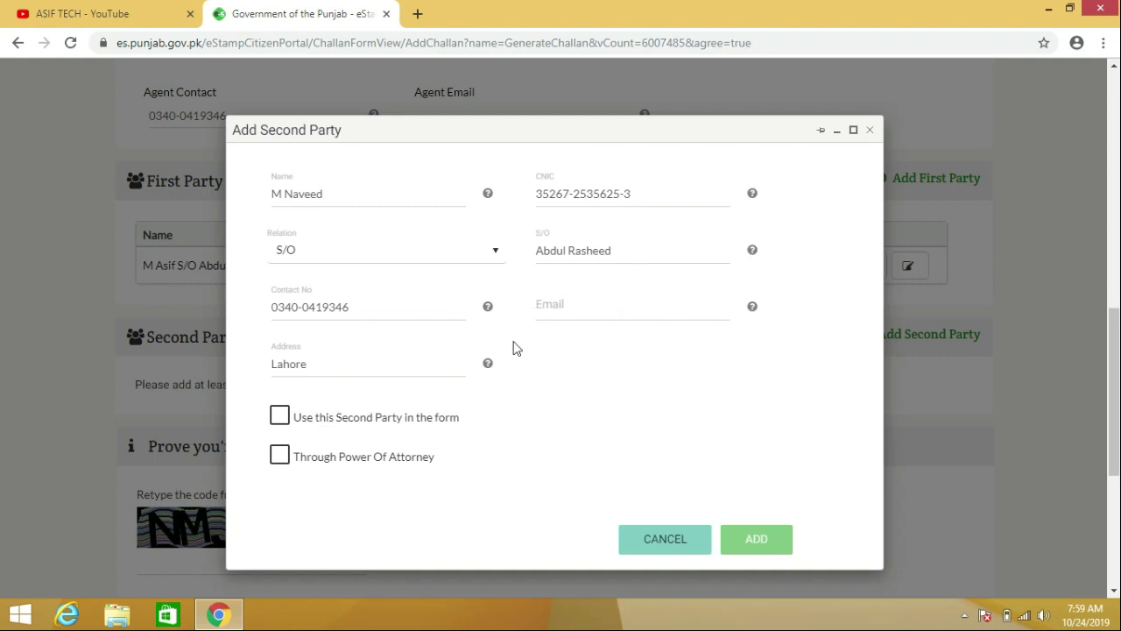
click(282, 418)
click(773, 544)
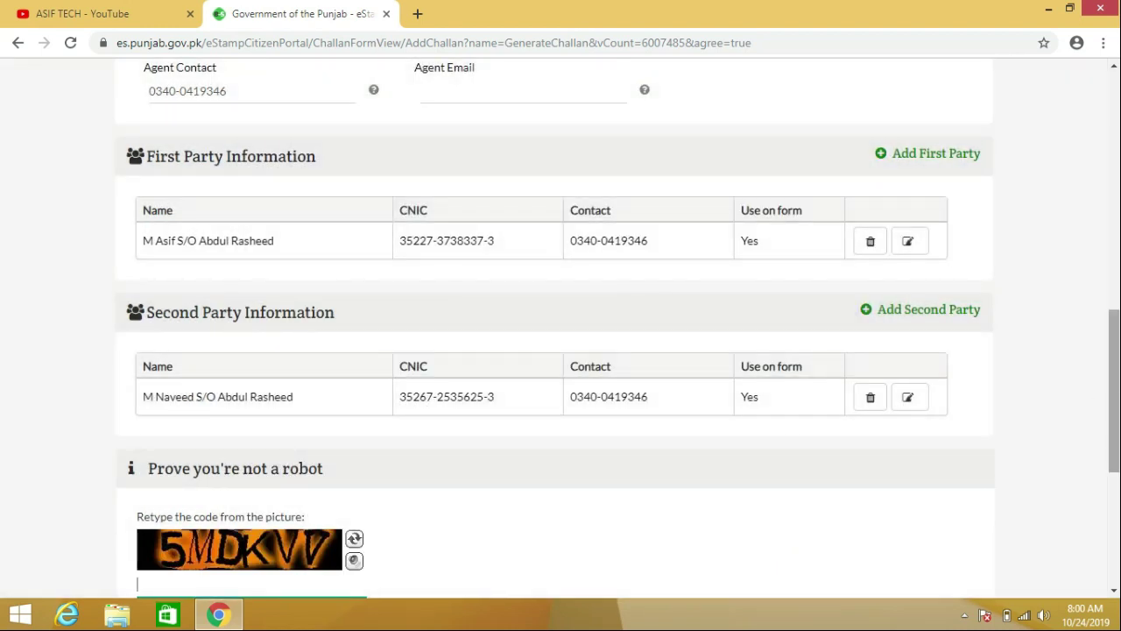
Enter the captcha code and advance the challan to Deed Details.
scroll(1115, 390, down, 2)
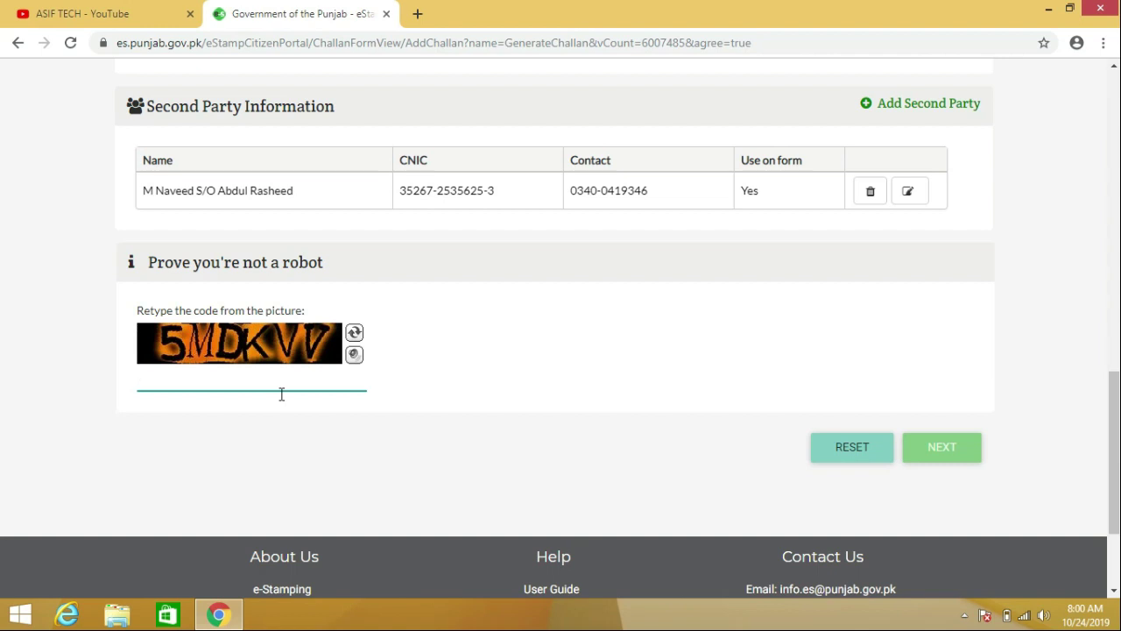
text(5MDKVV)
click(940, 456)
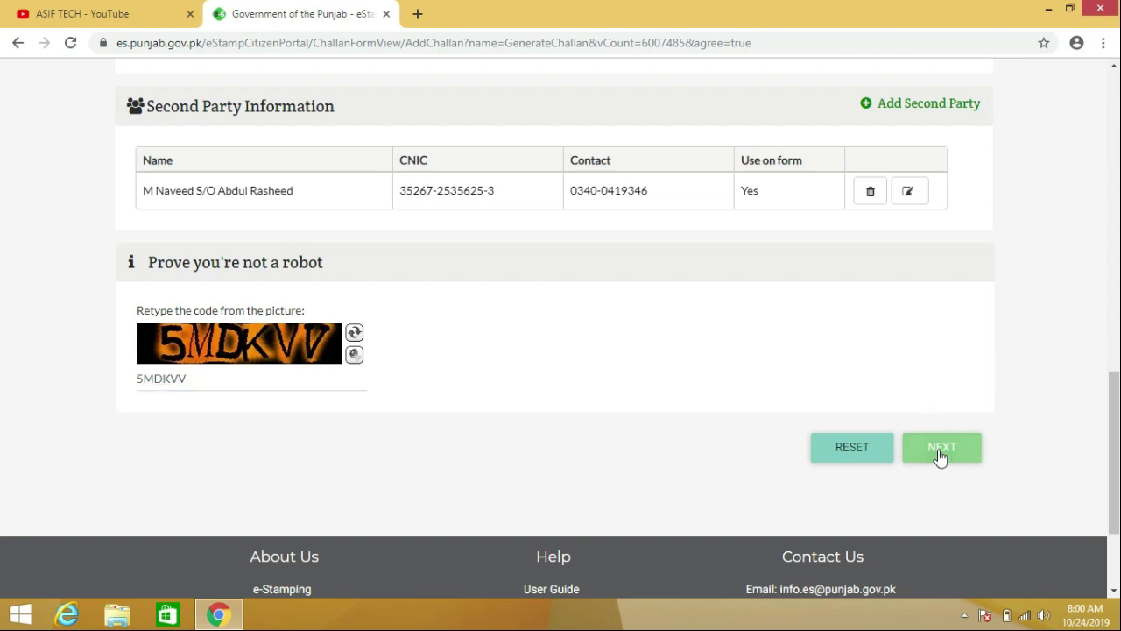
drag(940, 458, 1118, 359)
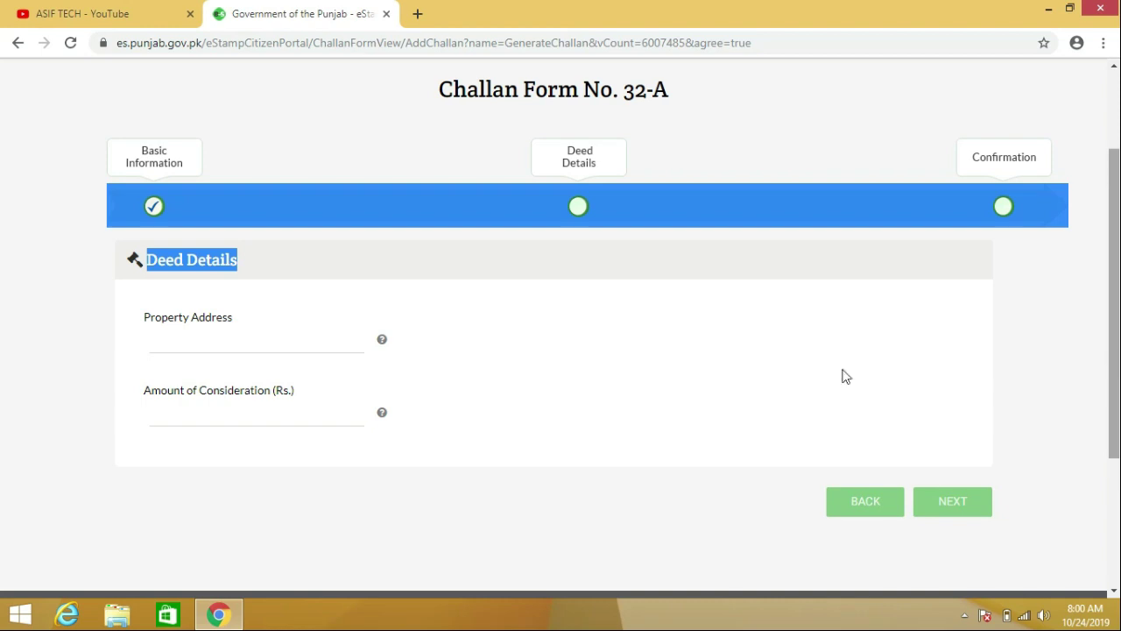
Enter the property address and a consideration of 6000000, then continue to the payable-amount summary.
click(255, 342)
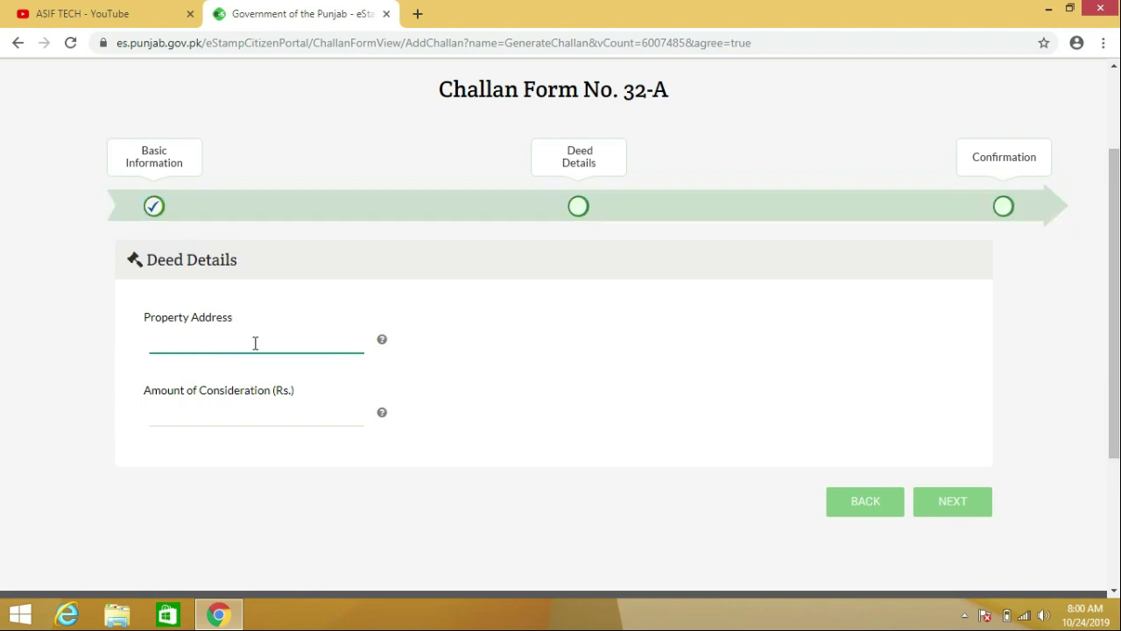
text(lAHORE)
key(BackSpace)
key(BackSpace)
key(BackSpace)
key(BackSpace)
key(BackSpace)
text(Lahore)
click(212, 413)
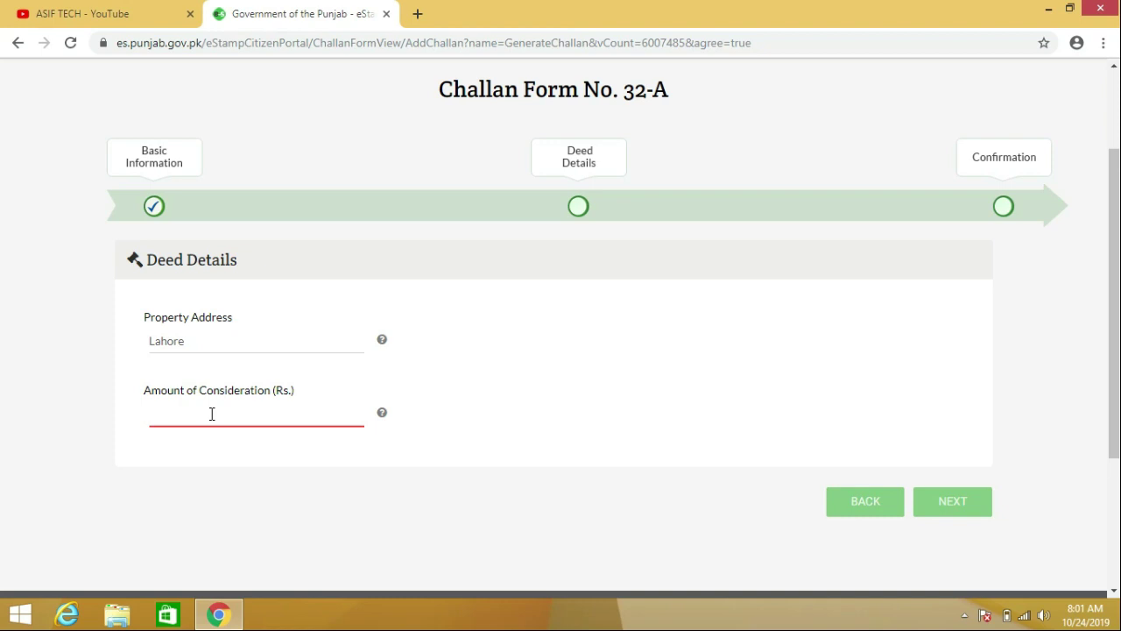
text(6000000)
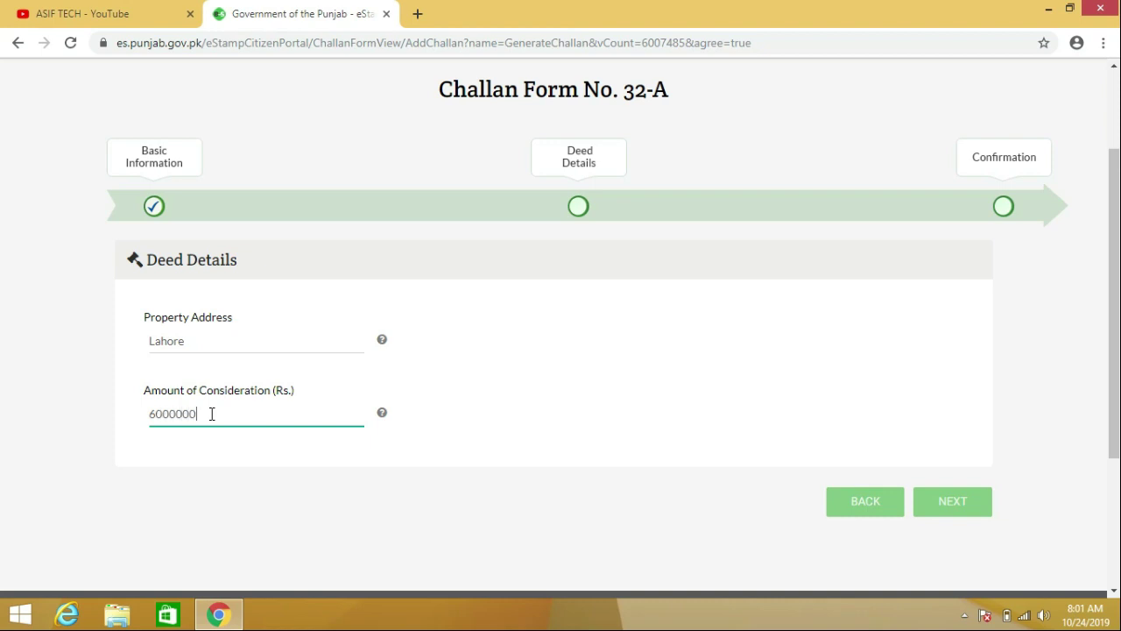
click(353, 512)
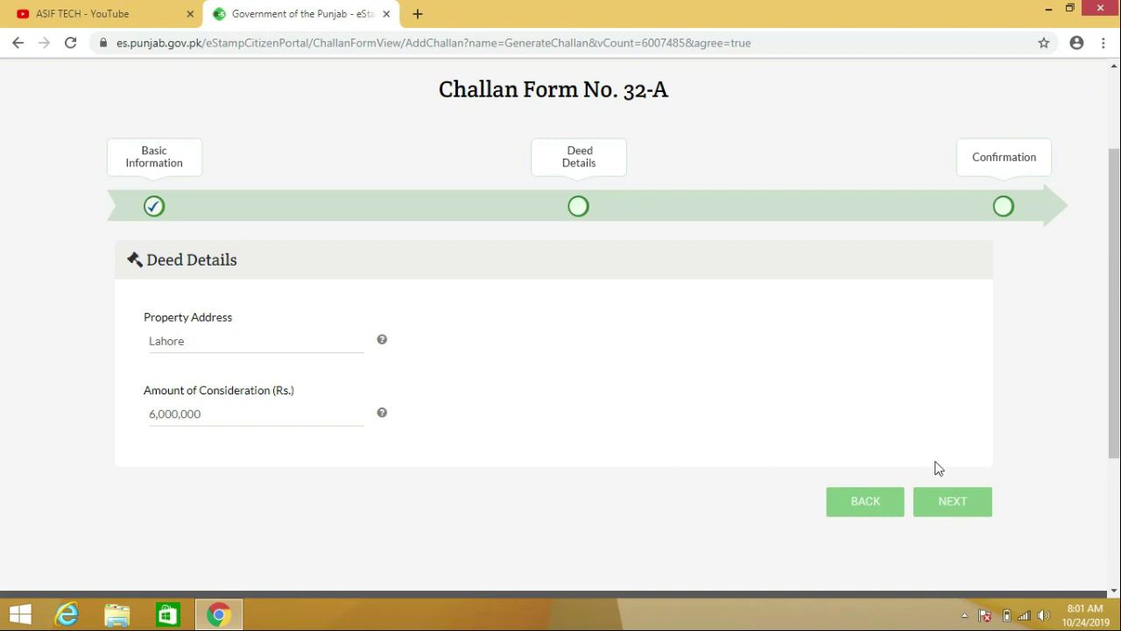
click(970, 512)
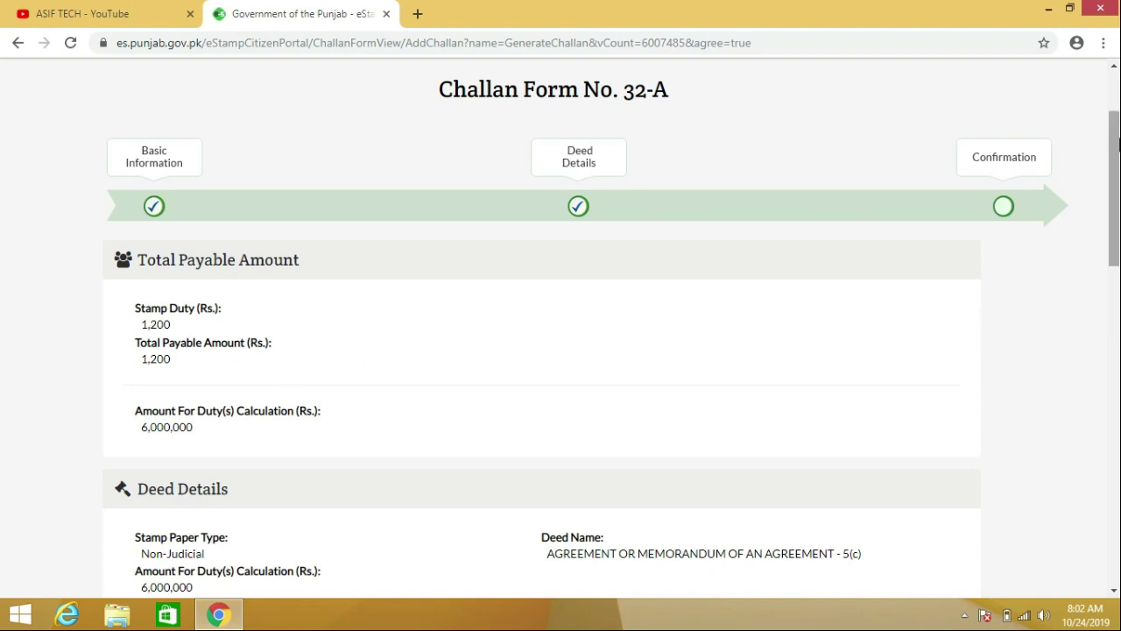
Review the Rs. 1,200 stamp duty summary and save the challan to get its number.
drag(1118, 142, 1118, 195)
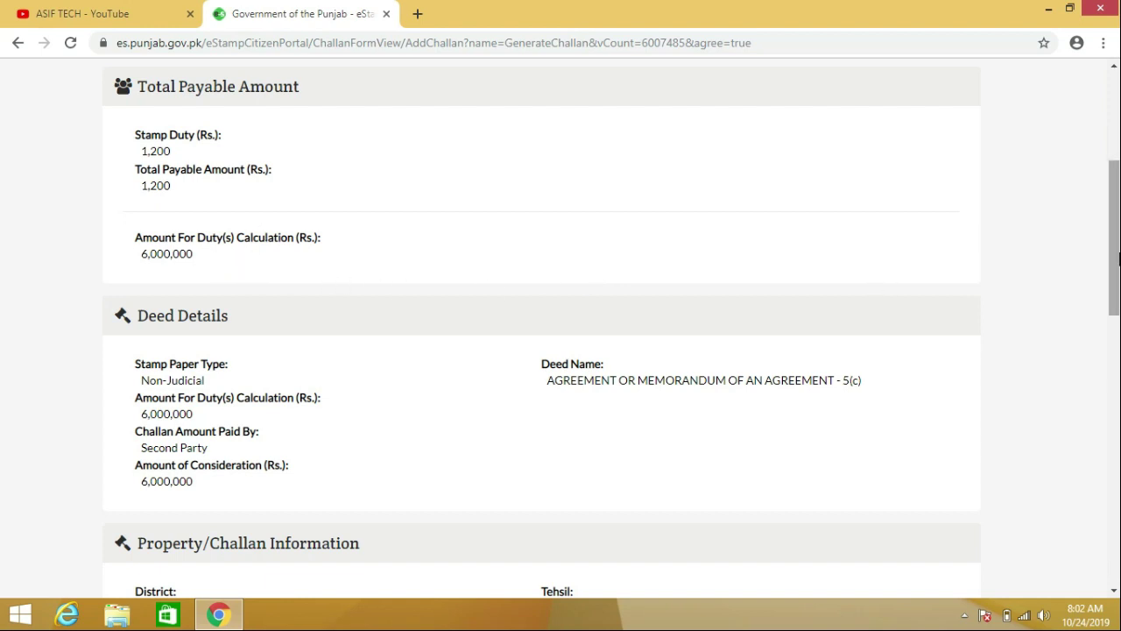
drag(1118, 260, 1117, 460)
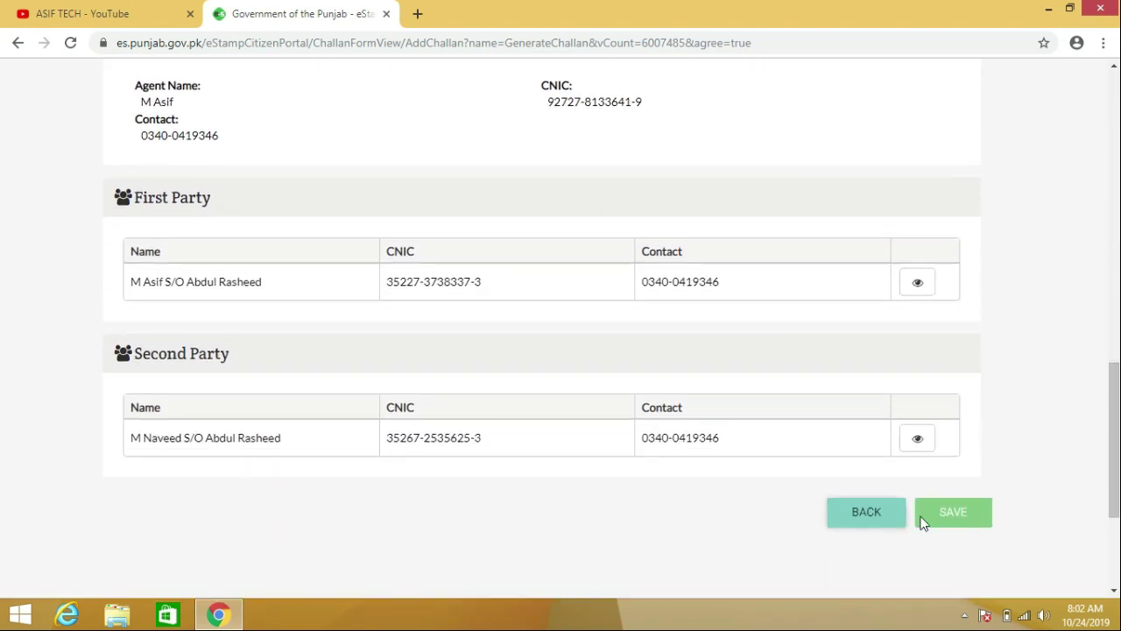
click(967, 520)
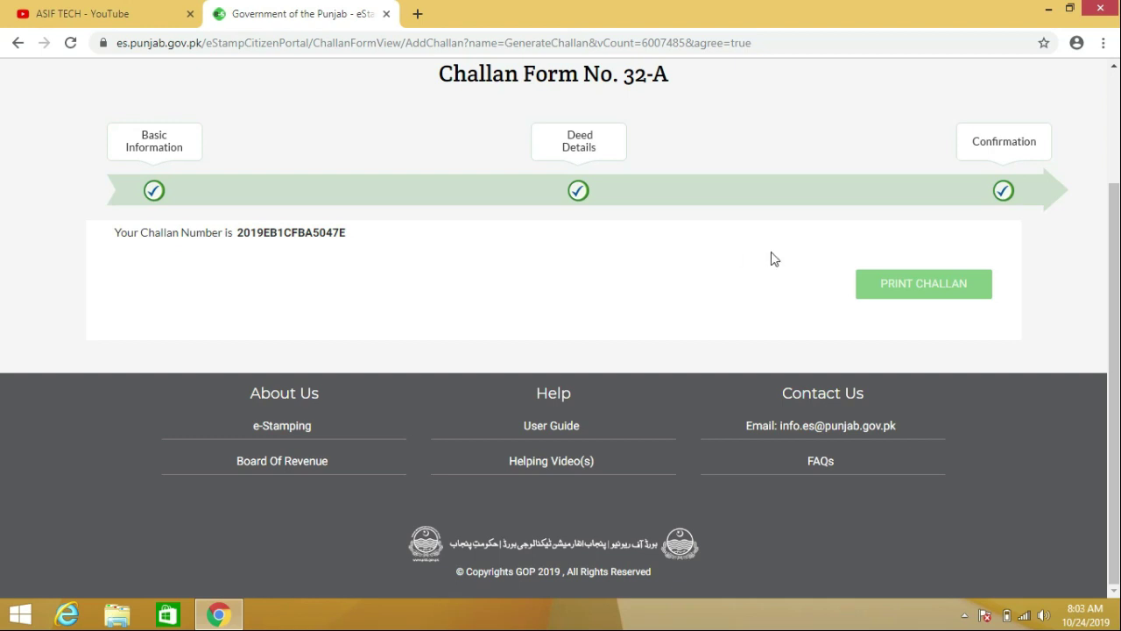
Print the saved challan to open its Treasury Copy.
click(921, 290)
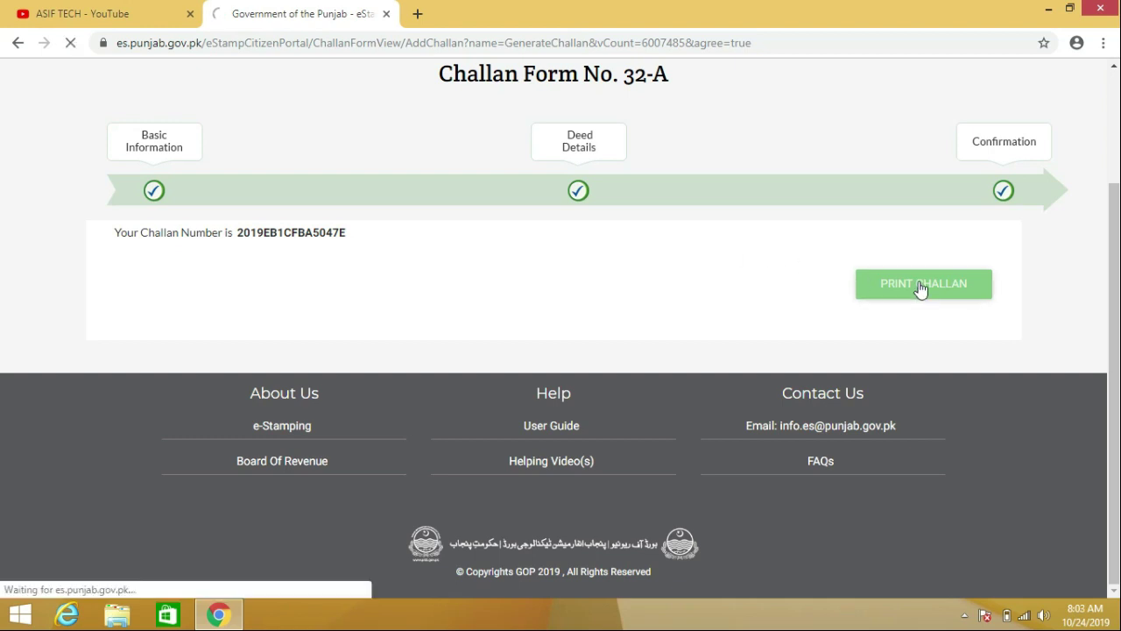